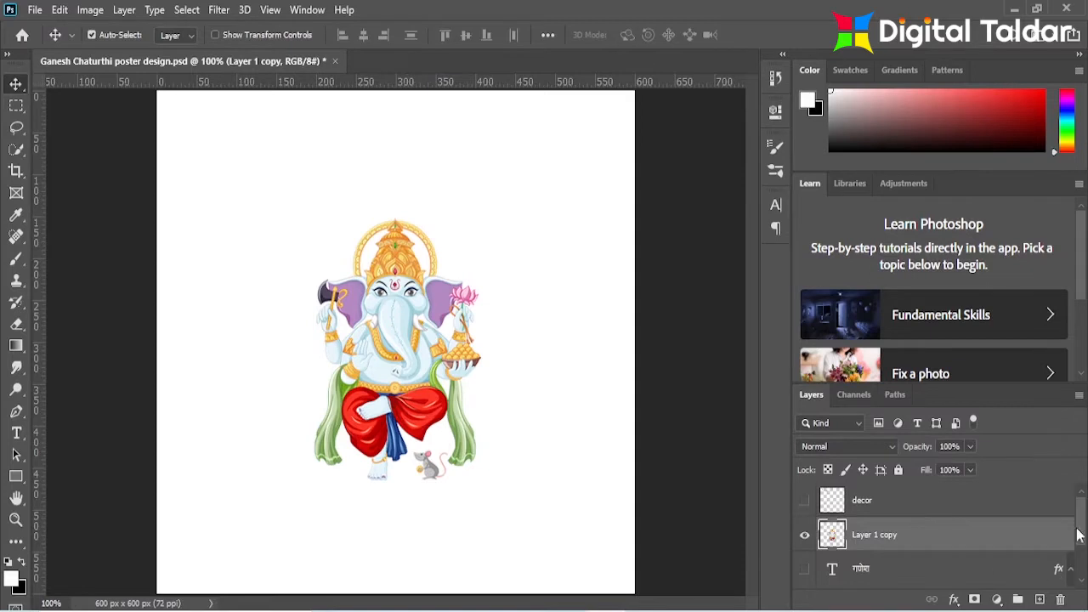
- Add a Solid Color fill layer with the green 7fa559 directly above the Background layer
left_click_drag(1078, 534, 1085, 562)
left_click(977, 574)
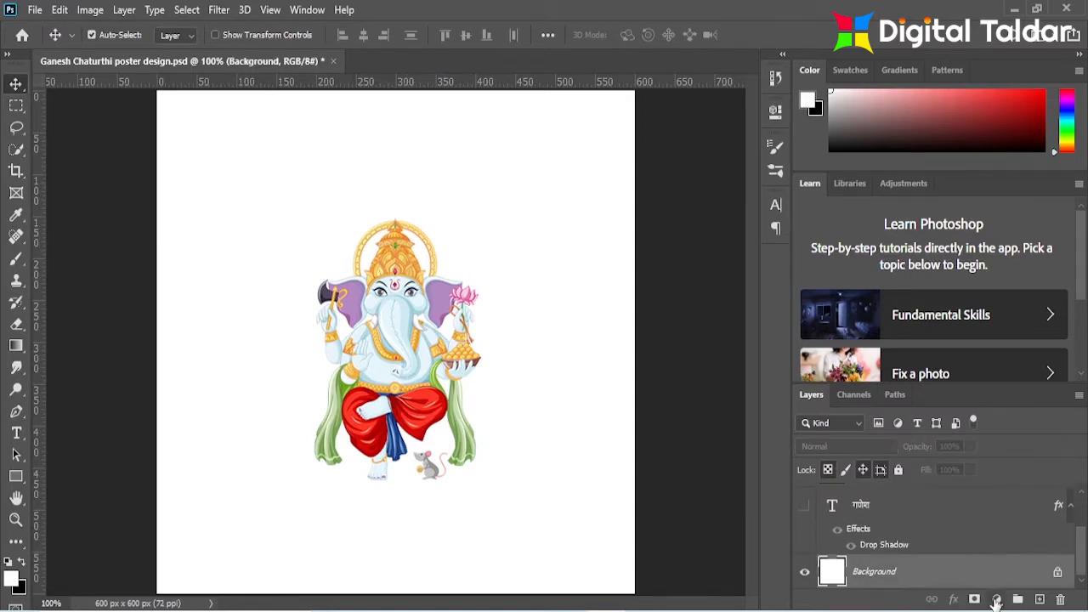
left_click(996, 600)
left_click(982, 311)
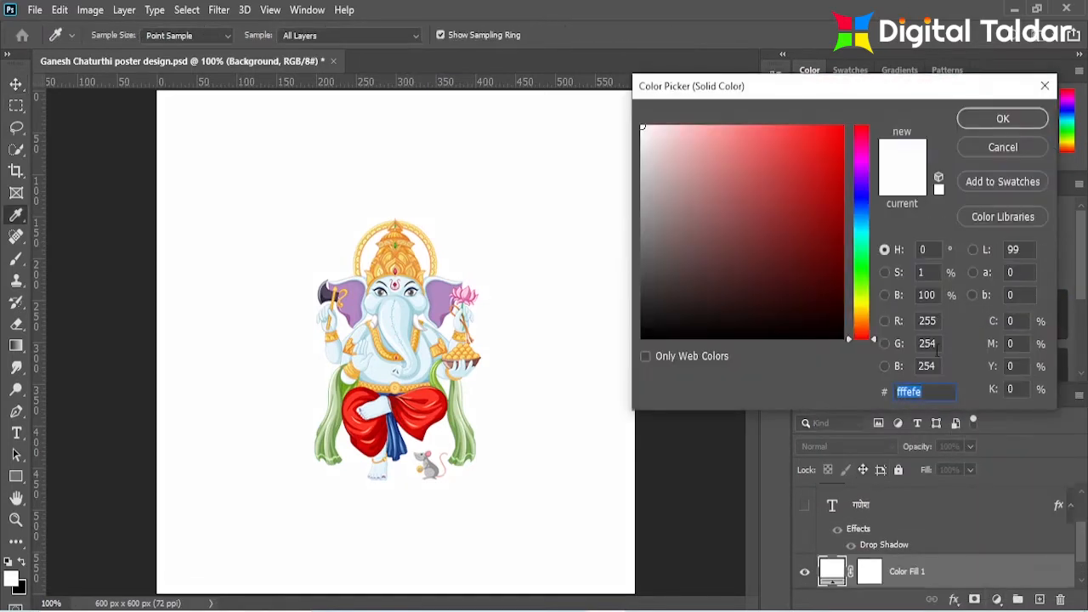
type("7fa559")
left_click(1001, 118)
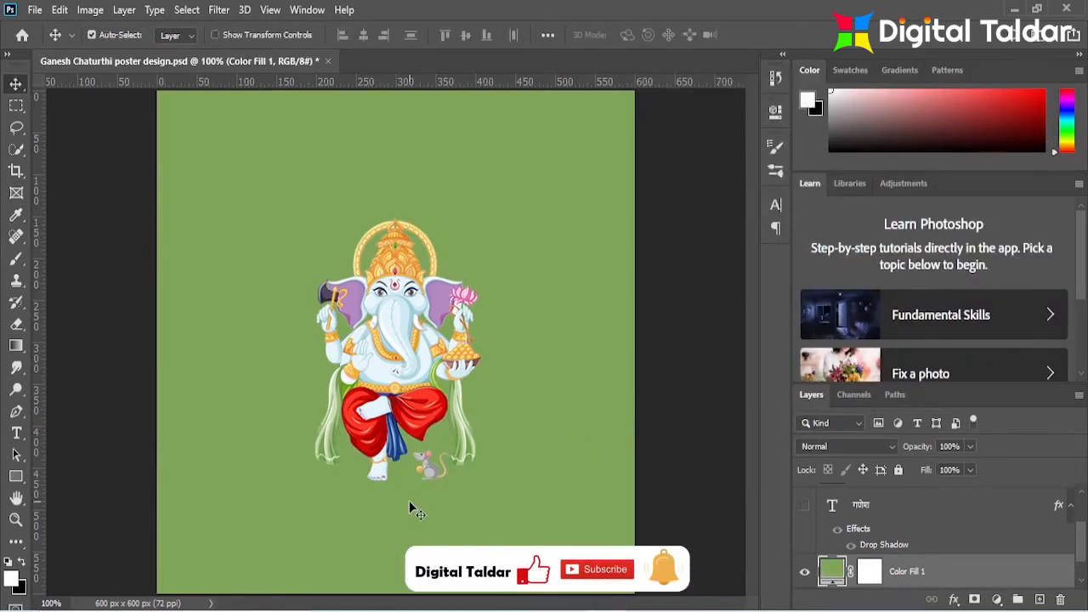
- Create an empty layer above the green fill and set the foreground to a pale tint of the sampled background green
left_click(35, 10)
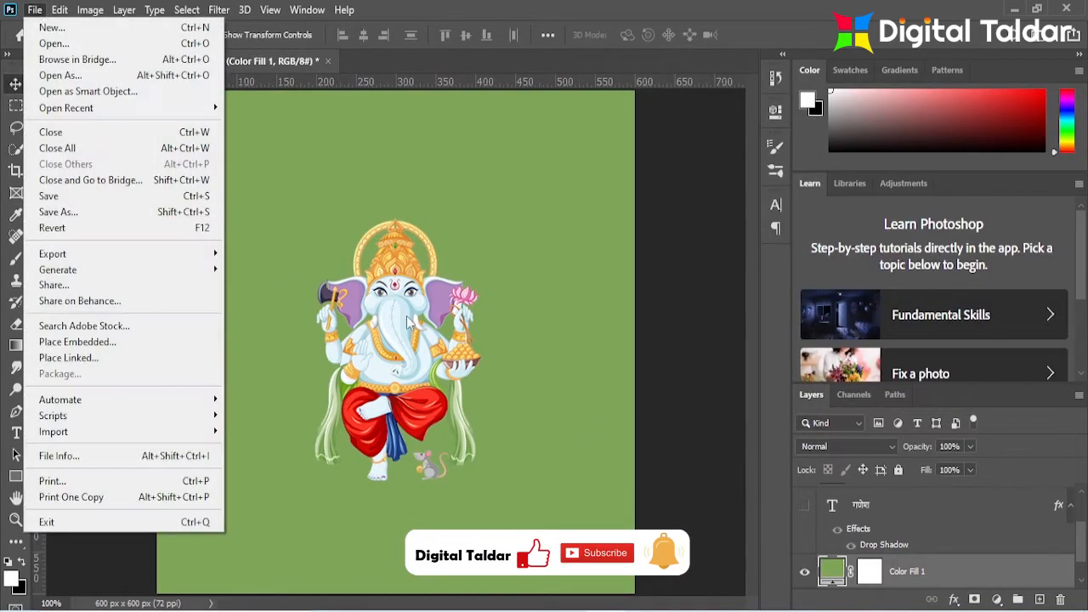
left_click(411, 324)
left_click(1038, 599)
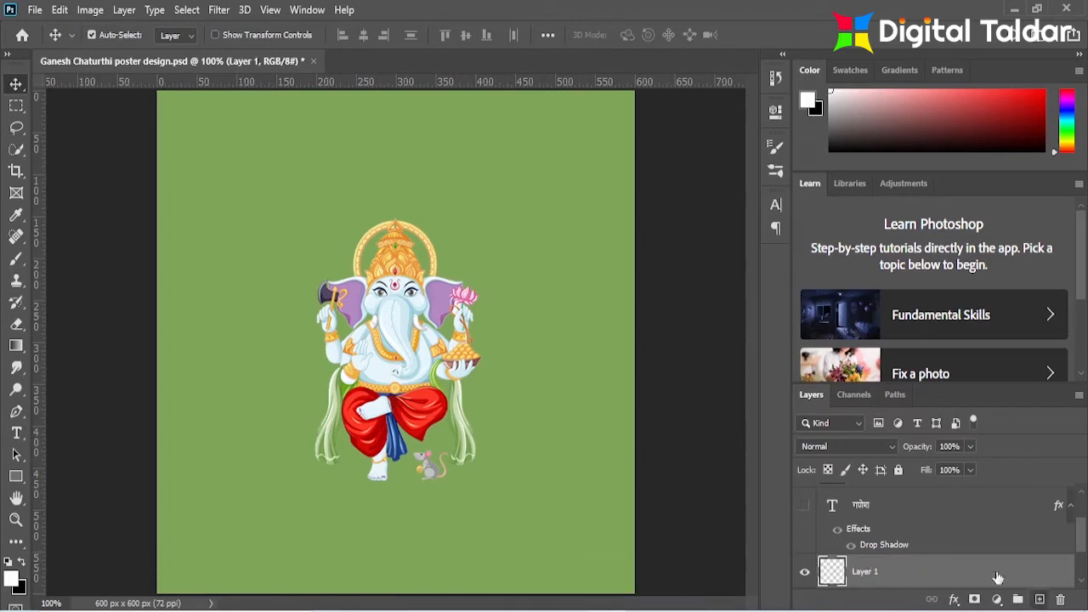
left_click(11, 580)
left_click(271, 232)
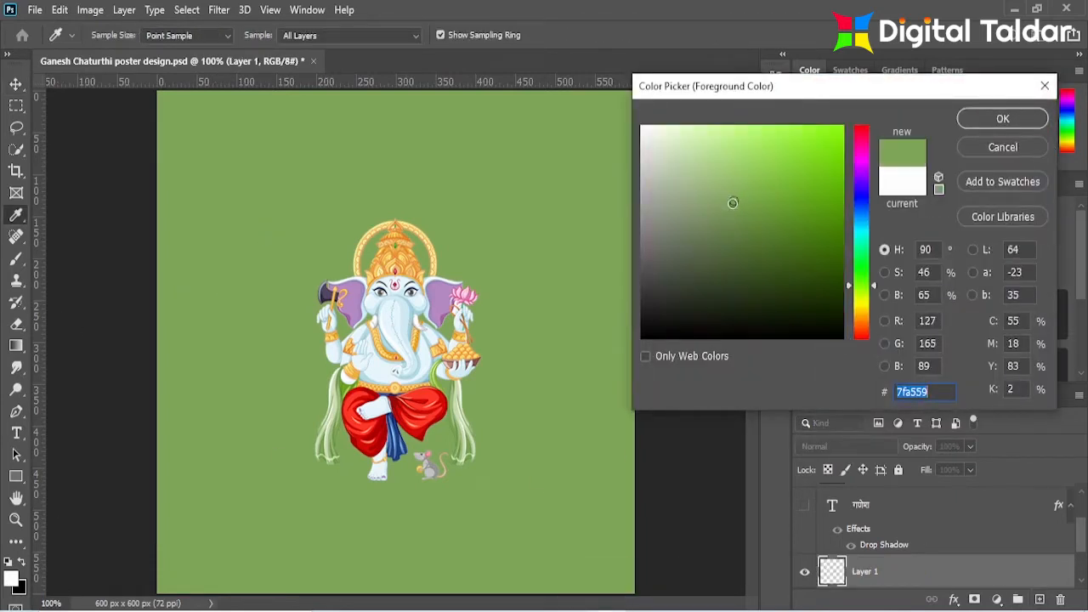
left_click_drag(733, 202, 692, 144)
left_click(1002, 118)
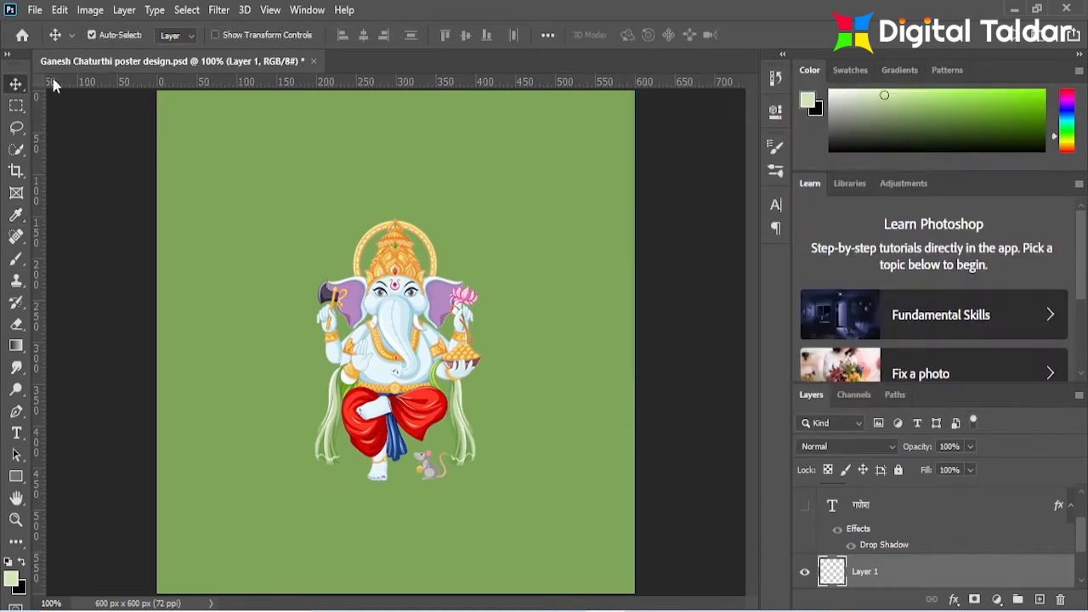
- Paint a pale green glow behind the Ganesh figure with a soft brush of 480 px and 0% hardness
left_click(17, 259)
left_click(114, 37)
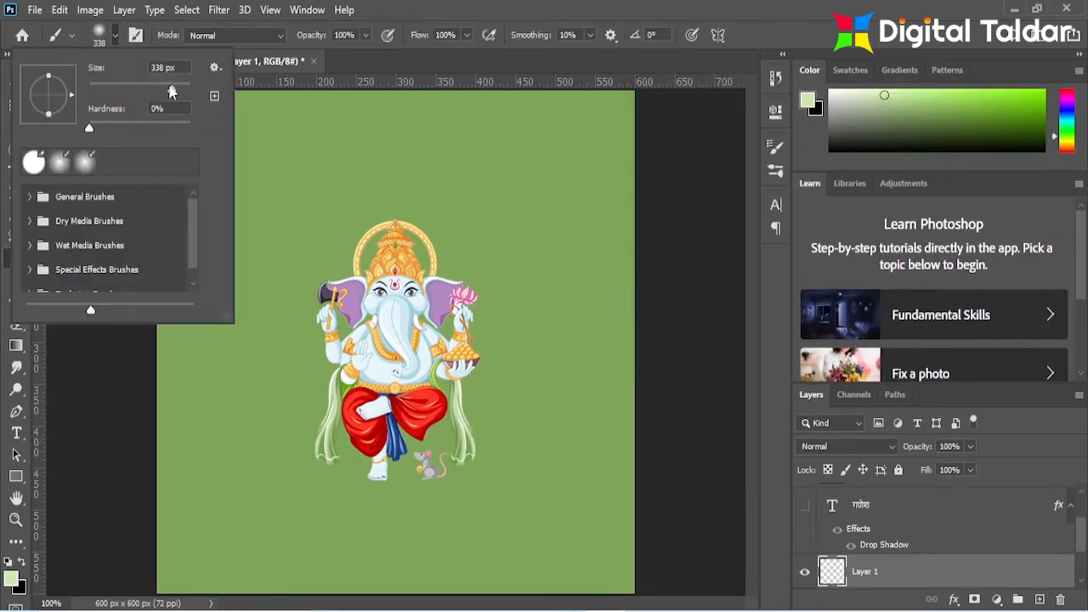
left_click_drag(170, 91, 179, 89)
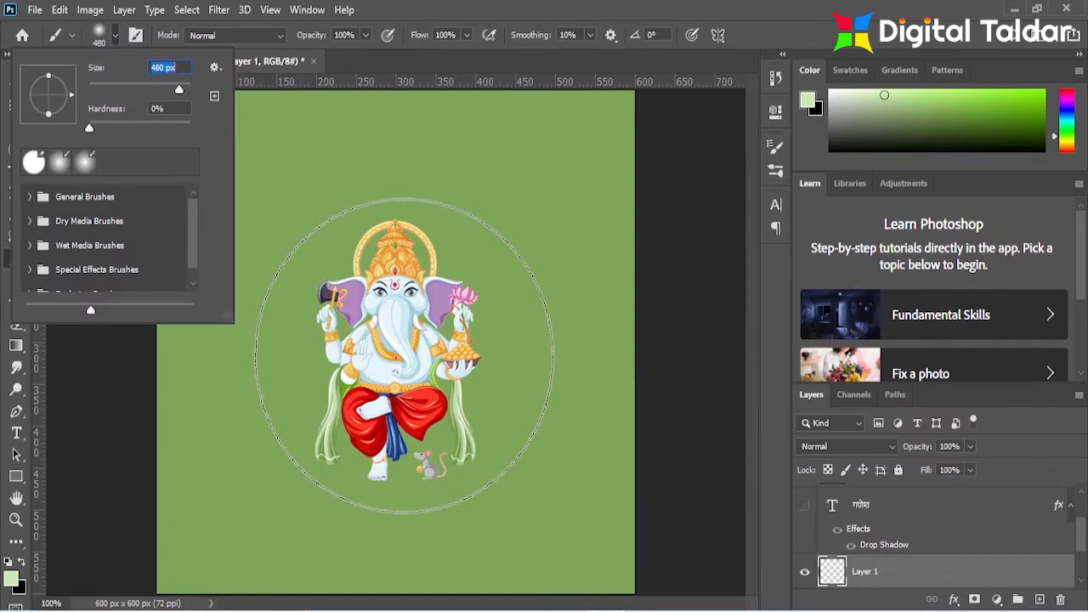
left_click(396, 330)
left_click(405, 353)
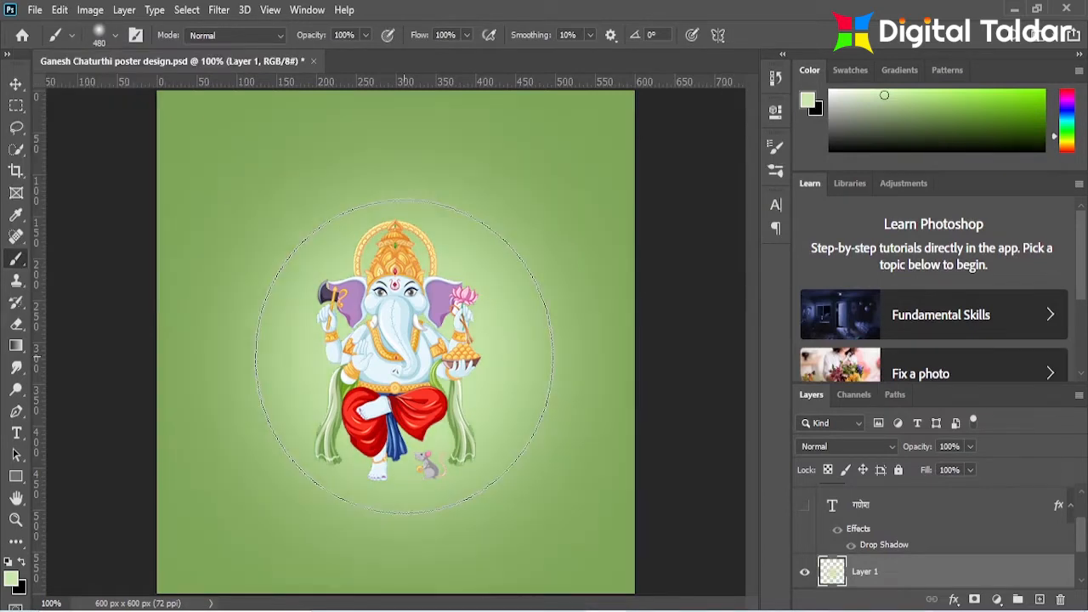
left_click(15, 84)
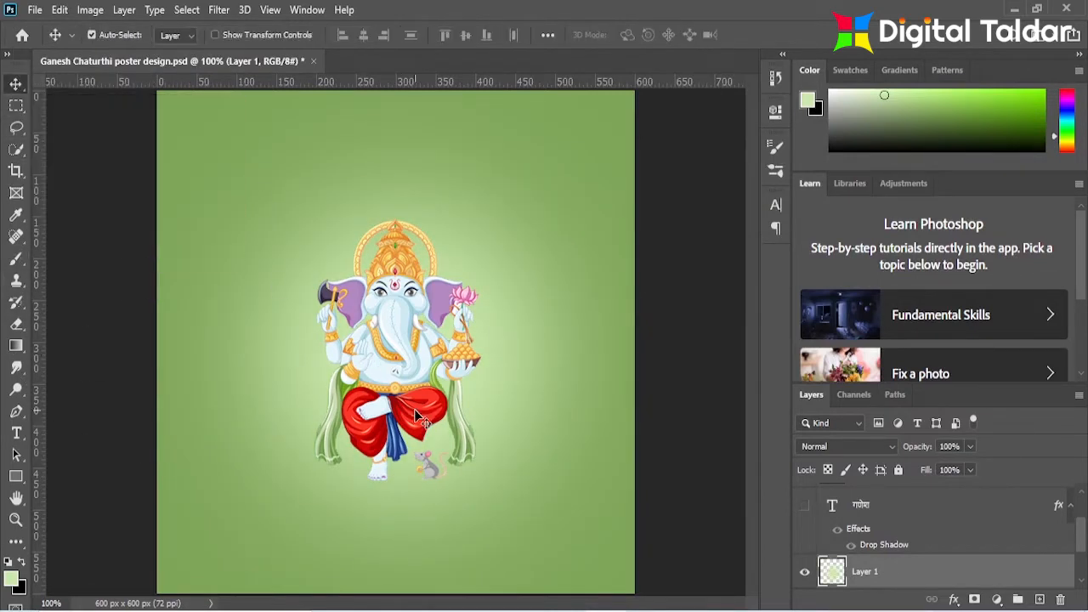
- Draw a circle about 59 px wide at the Ganesh figure's foot and fill it with the recently used darker green
right_click(16, 478)
left_click(85, 472)
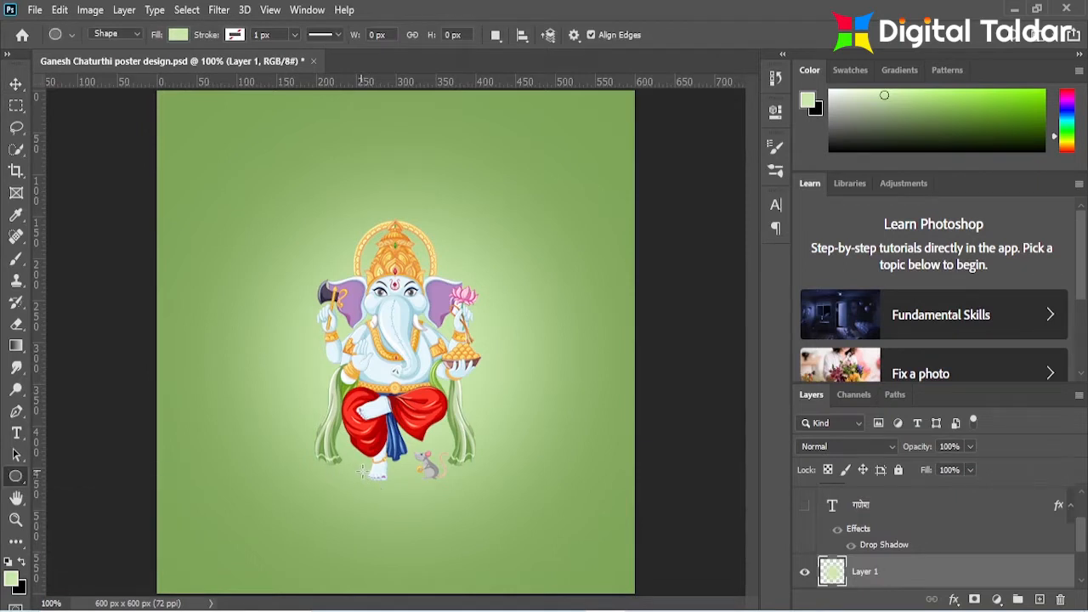
left_click_drag(361, 470, 408, 519)
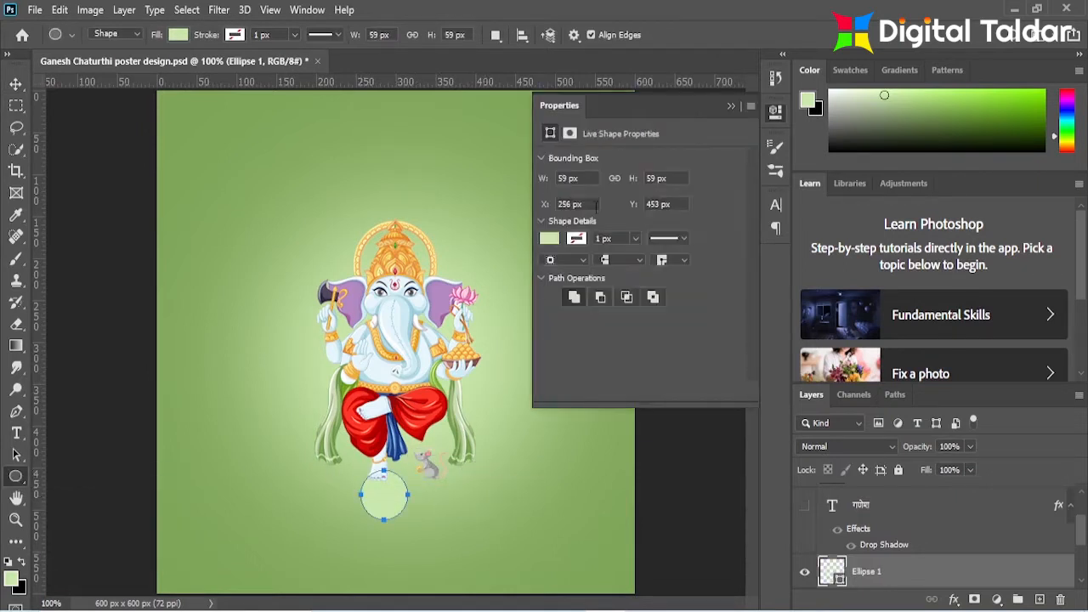
left_click(550, 240)
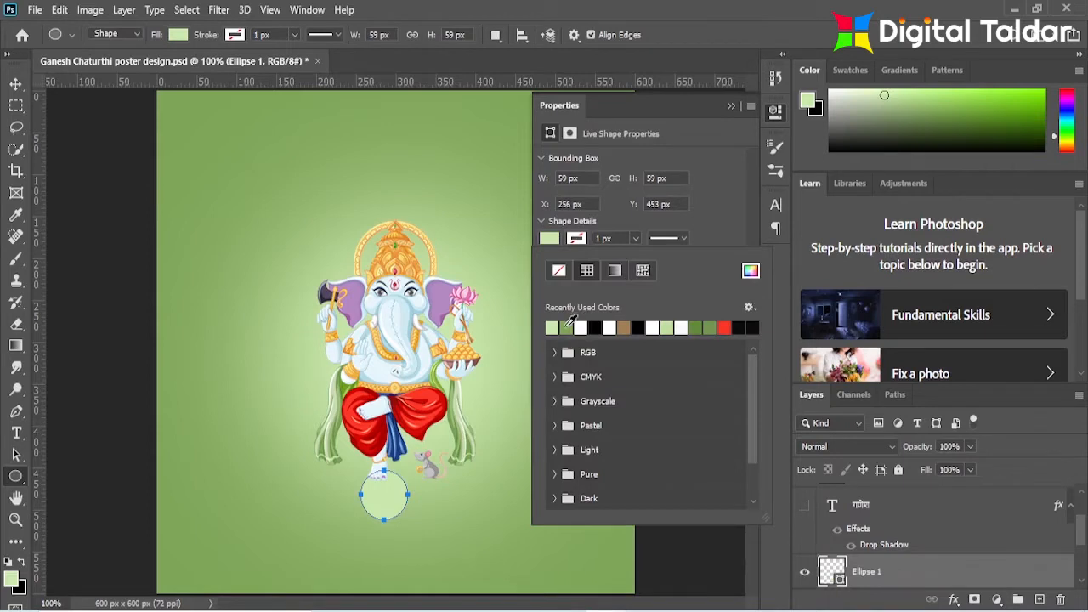
left_click(566, 327)
key("Escape")
key("v")
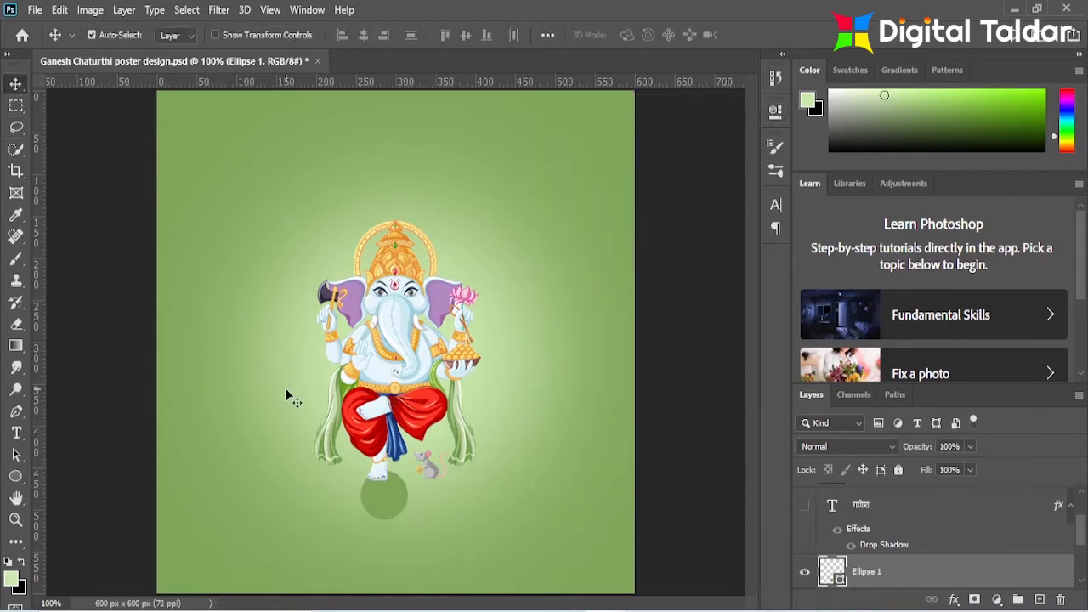
- Reshape the circle into a flat, wide ellipse and keep its layer above the glow layer
key("ctrl+t")
mouse_move(408, 494)
left_mouse_down()
mouse_move(429, 495)
mouse_move(393, 483)
mouse_move(398, 469)
mouse_move(408, 496)
mouse_move(399, 494)
left_mouse_up()
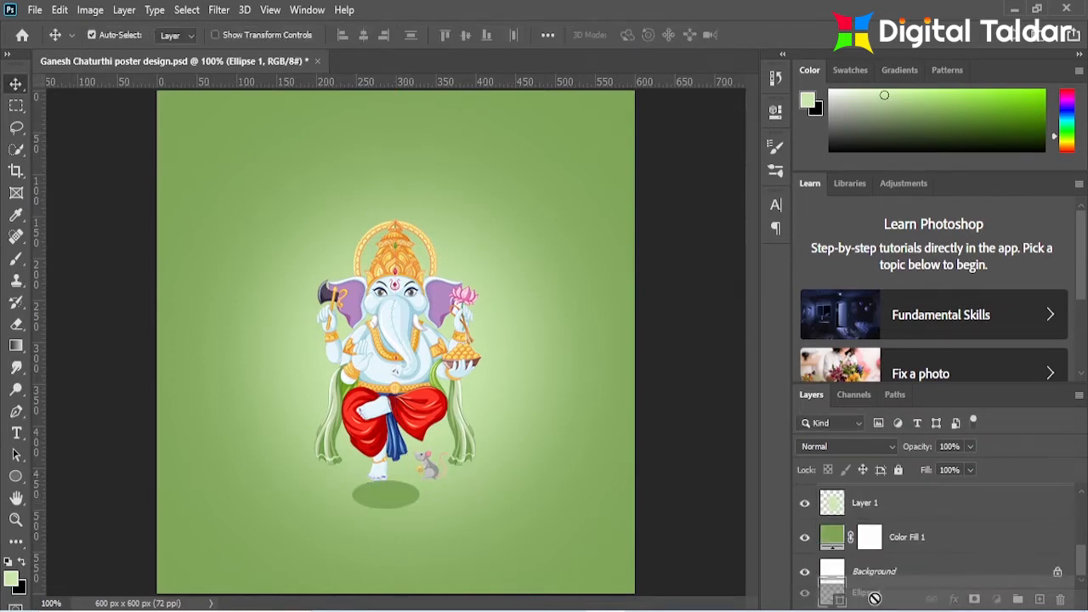
left_click_drag(867, 503, 887, 558)
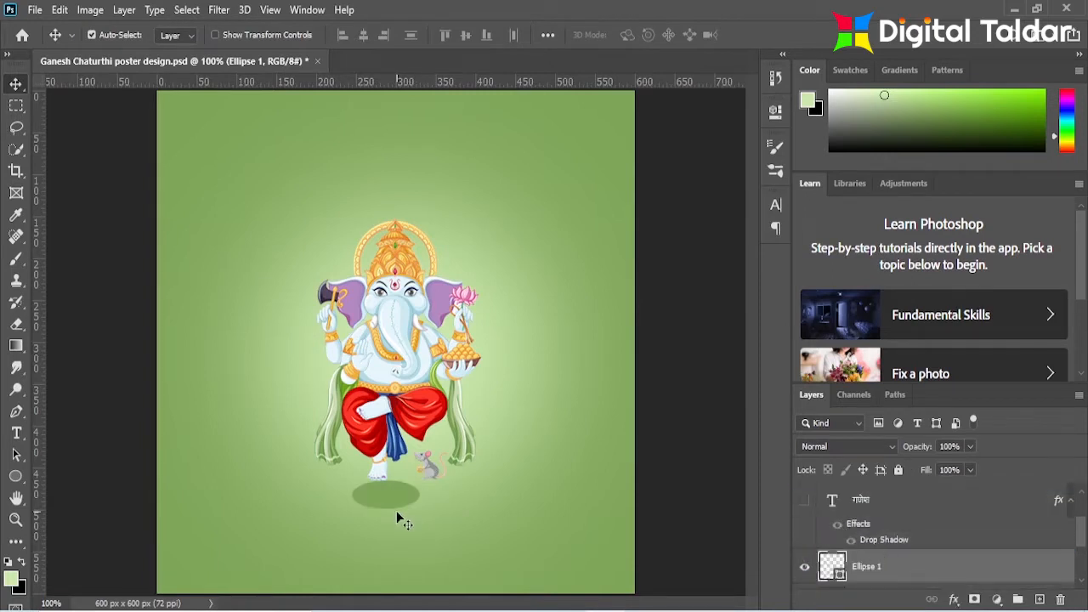
- Move the ellipse under the foot and the mouse and scale it up to about 141% as a ground shadow
left_click_drag(396, 508, 417, 482)
key("ctrl+t")
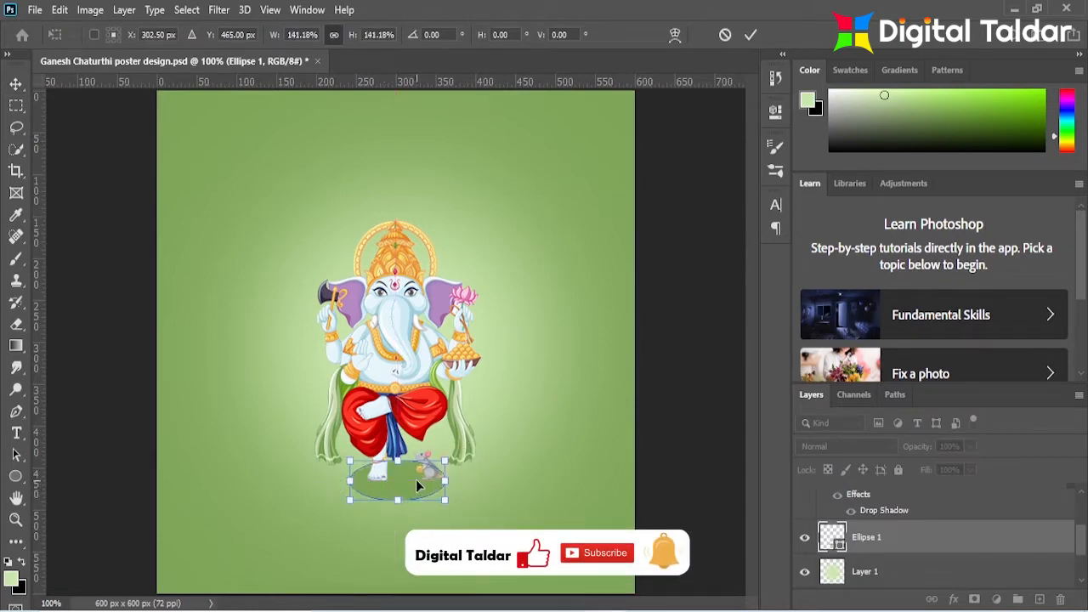
left_click(750, 35)
left_click(474, 533)
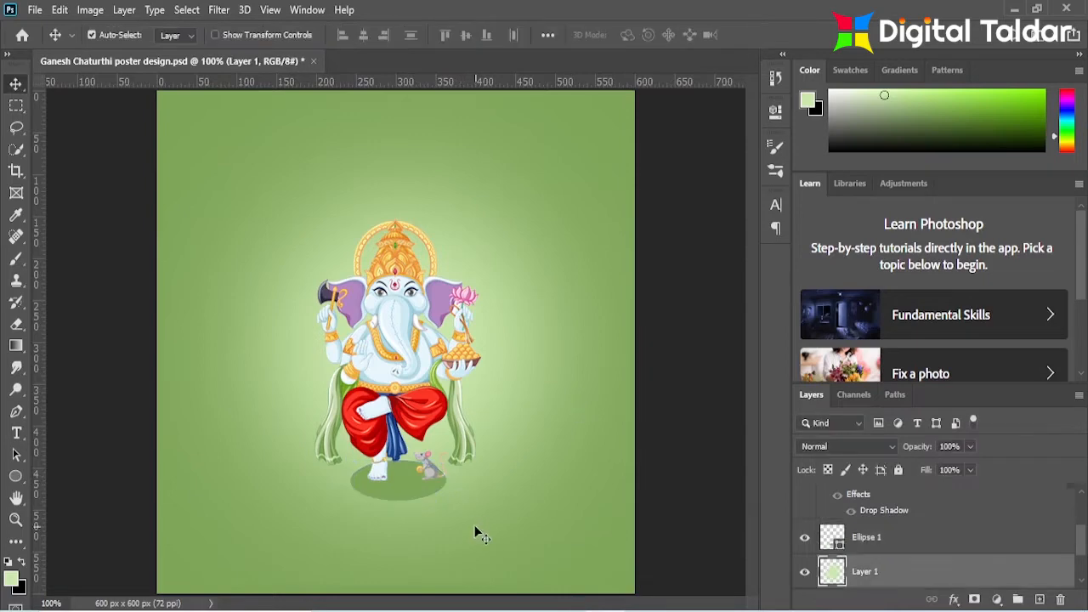
left_click(403, 495)
left_click(478, 547)
- Open the temple image pngegg (17) from Downloads and copy it into the poster behind the ellipse and Ganesh
left_click(34, 9)
left_click(47, 41)
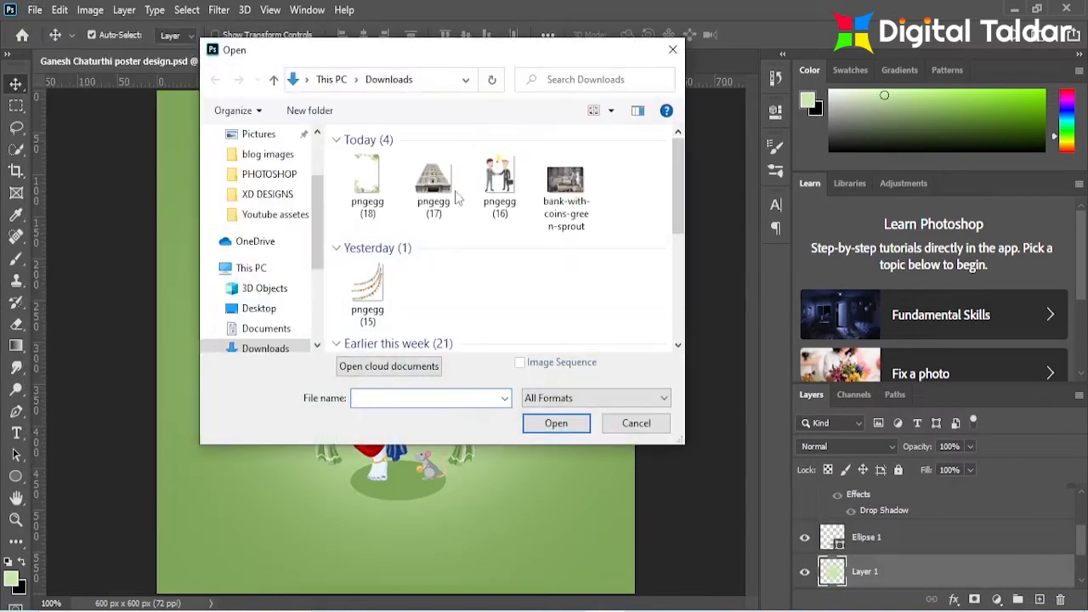
left_click(434, 187)
left_click(554, 423)
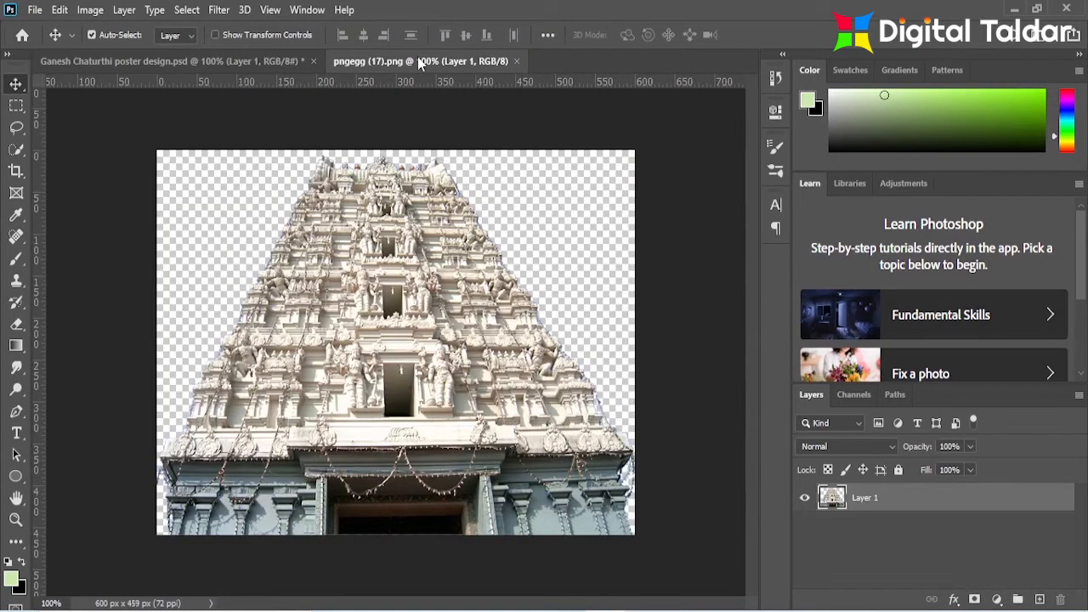
left_click_drag(418, 61, 634, 163)
left_click_drag(748, 332, 432, 382)
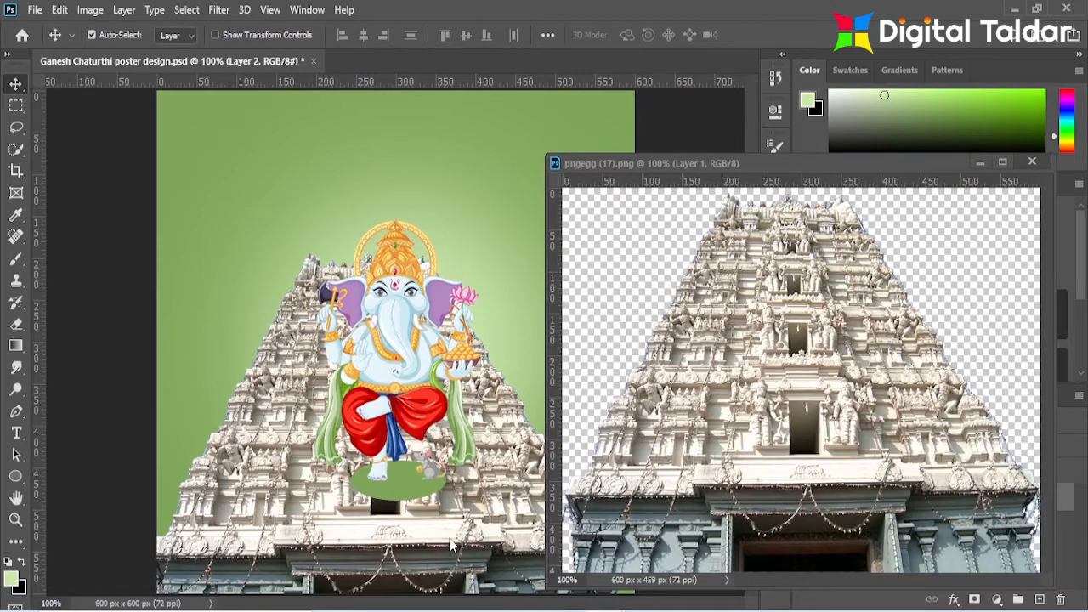
- Position the temple centrally behind Ganesh and scale it up to about 121%
left_click_drag(451, 544, 457, 519)
key("ctrl+t")
left_click_drag(397, 226, 395, 149)
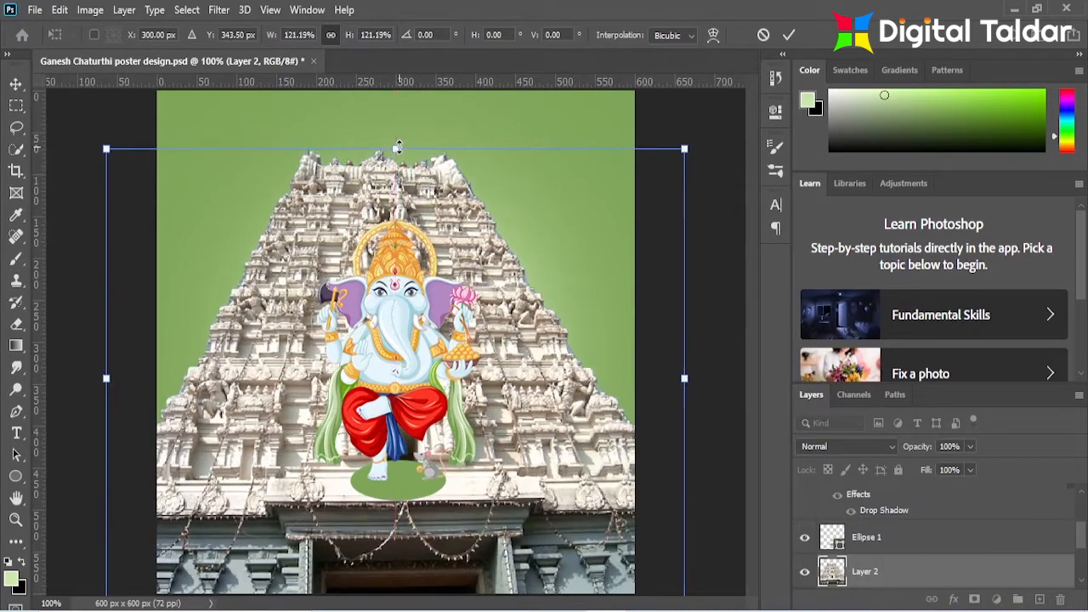
left_click(787, 38)
- Add a layer mask to the temple and fade out its lower part with a vertical black-to-white linear gradient
left_click(974, 599)
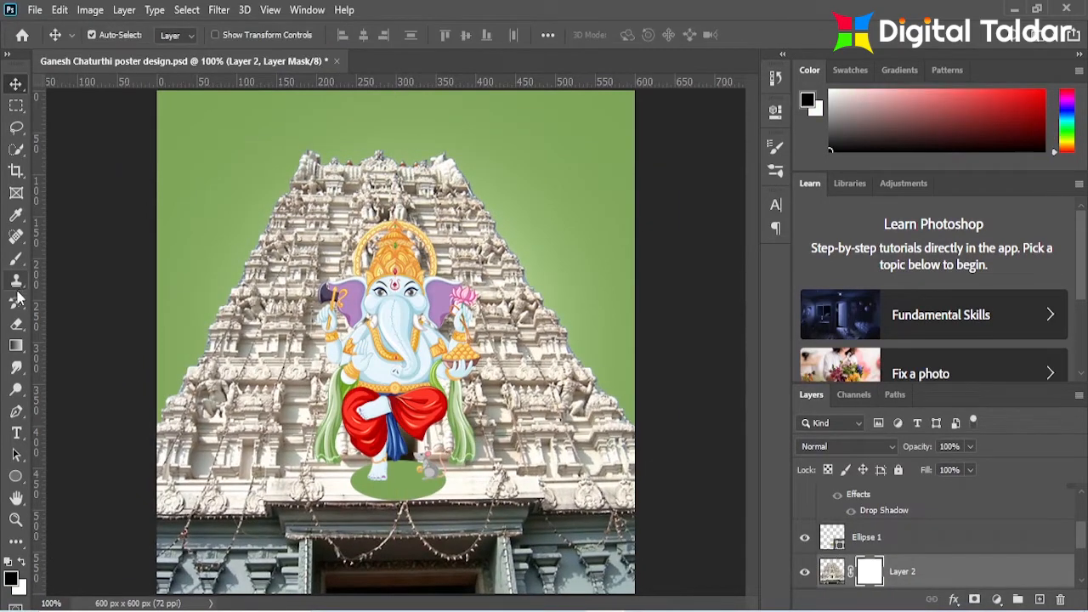
left_click(15, 345)
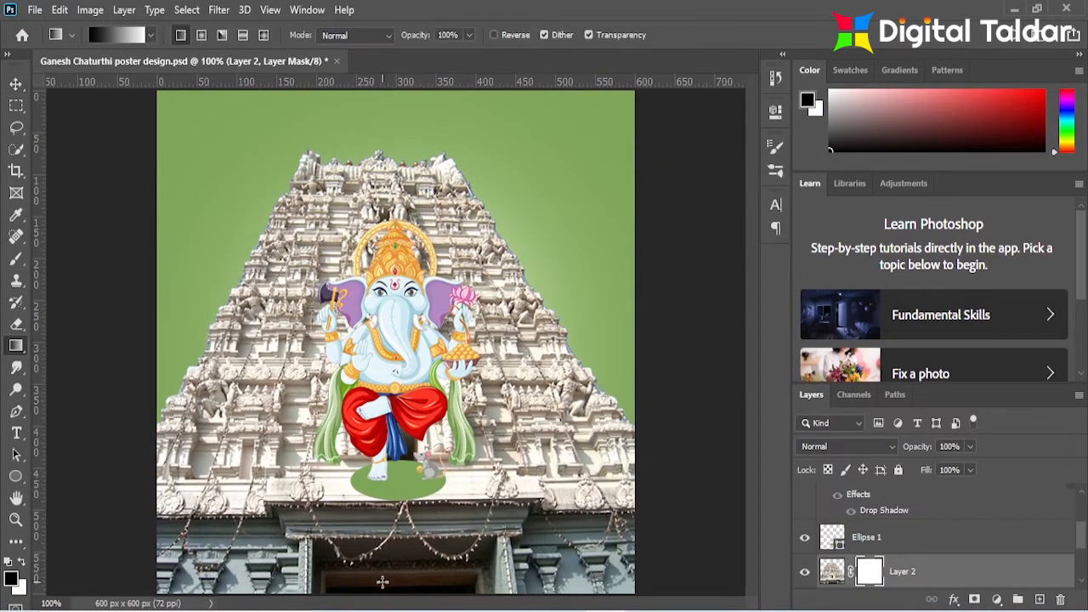
left_click_drag(388, 587, 384, 308)
left_click_drag(361, 420, 371, 40)
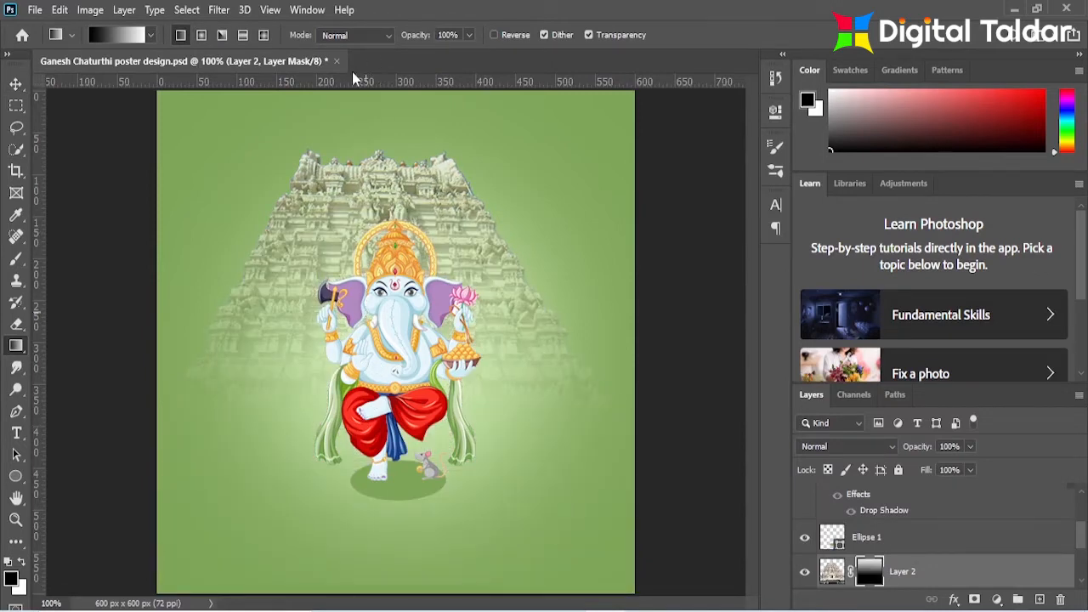
left_click_drag(365, 312, 352, 72)
left_click_drag(374, 520, 363, 194)
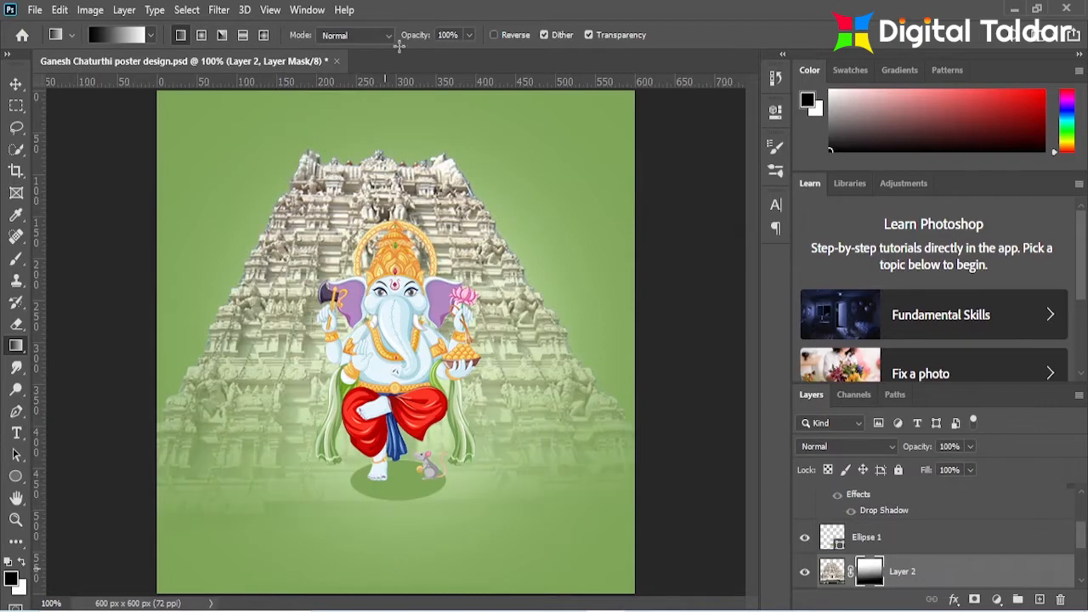
- Lower the temple layer's opacity to 45%
left_click(16, 83)
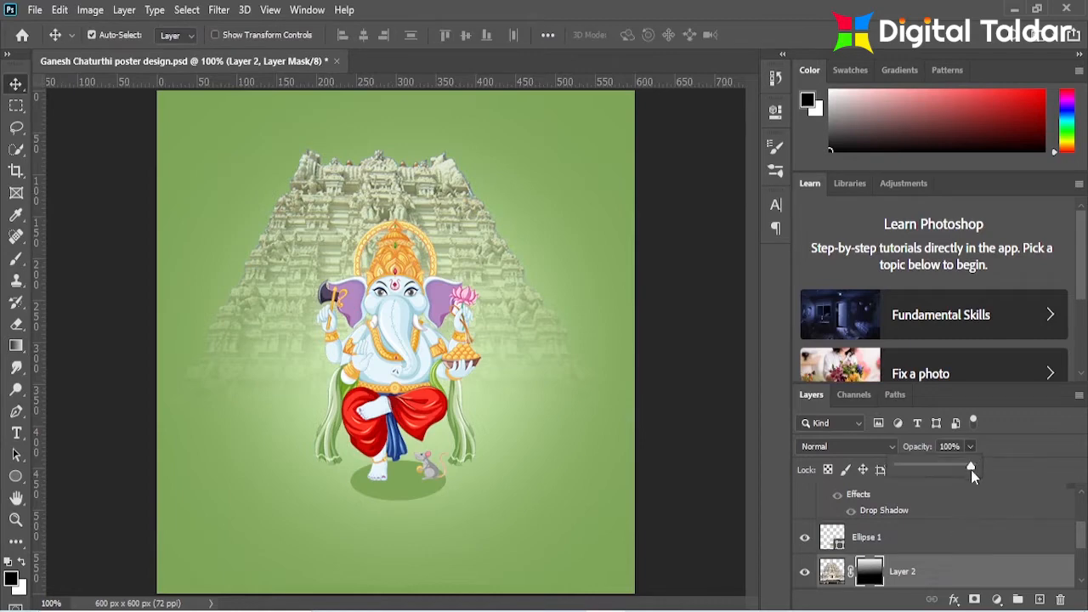
left_click(832, 571)
left_click(970, 446)
left_click_drag(973, 466, 937, 470)
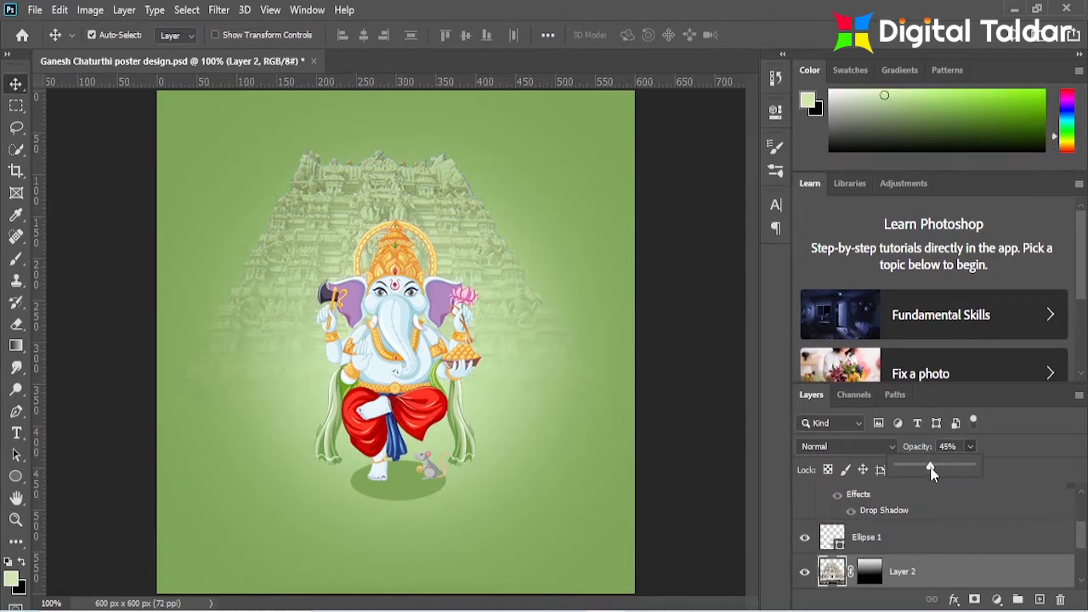
left_click(341, 176)
left_click(35, 9)
left_click(48, 41)
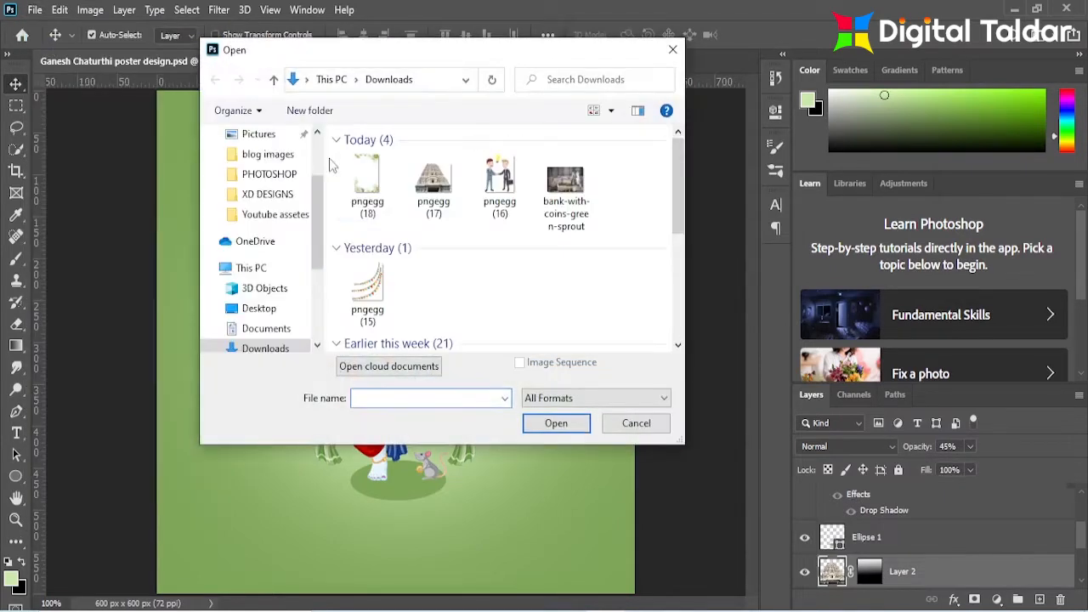
left_click(672, 50)
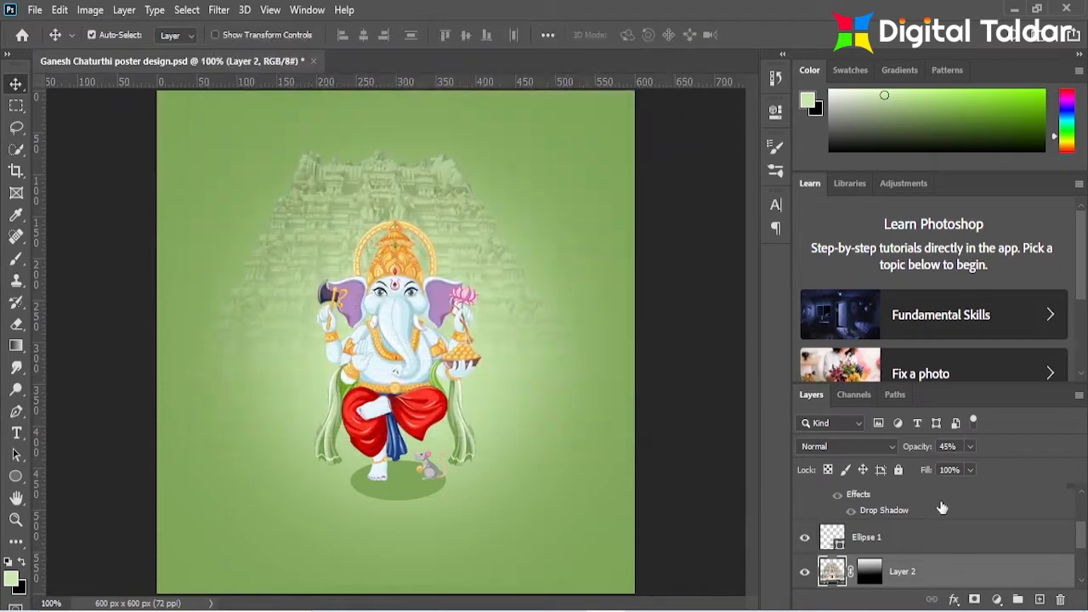
- Show the decor layer, place the bunting at the poster's upper left corner and duplicate it twice across the upper edge
scroll(1068, 535, "up", 5)
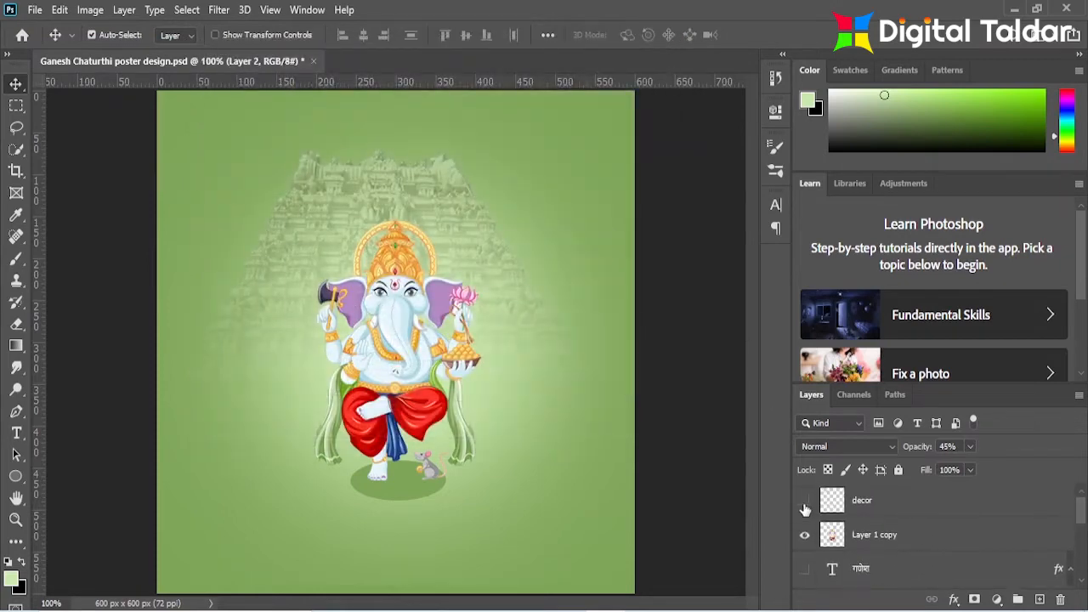
left_click(804, 501)
mouse_move(371, 123)
left_mouse_down()
mouse_move(378, 143)
mouse_move(378, 115)
left_mouse_up()
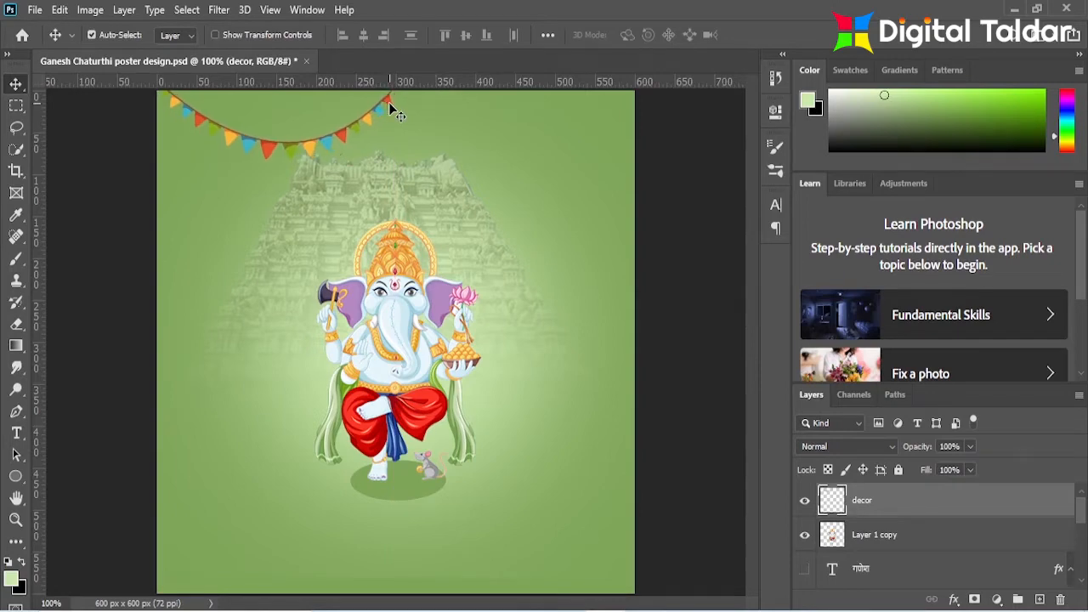
left_click_drag(389, 106, 626, 111, "alt")
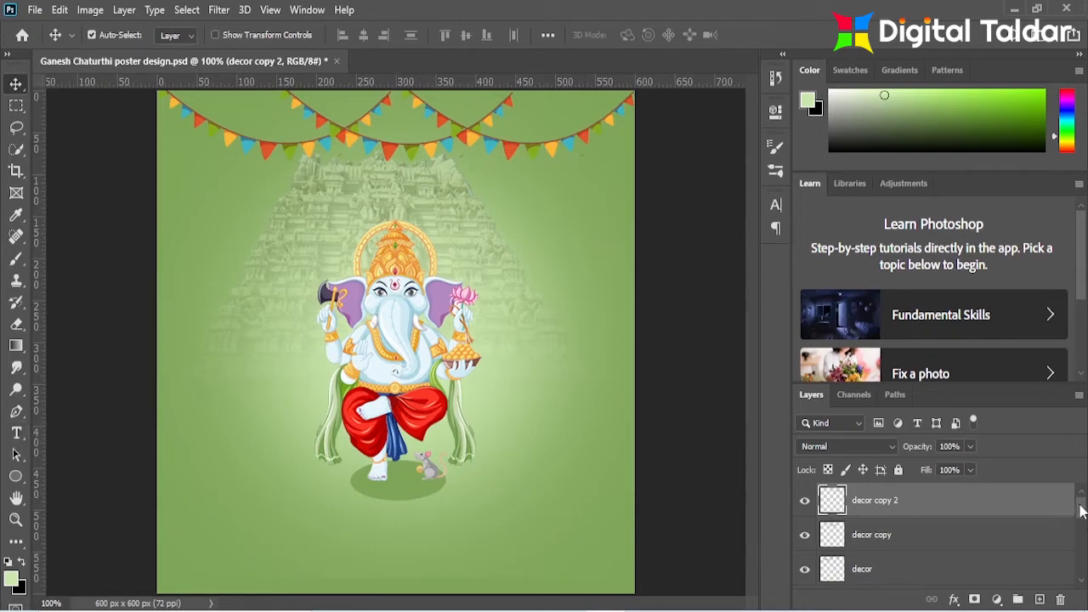
- Make the Hindi गणेश text layer with the drop shadow visible behind the Ganesh figure
scroll(1081, 510, "down", 2)
left_click(804, 567)
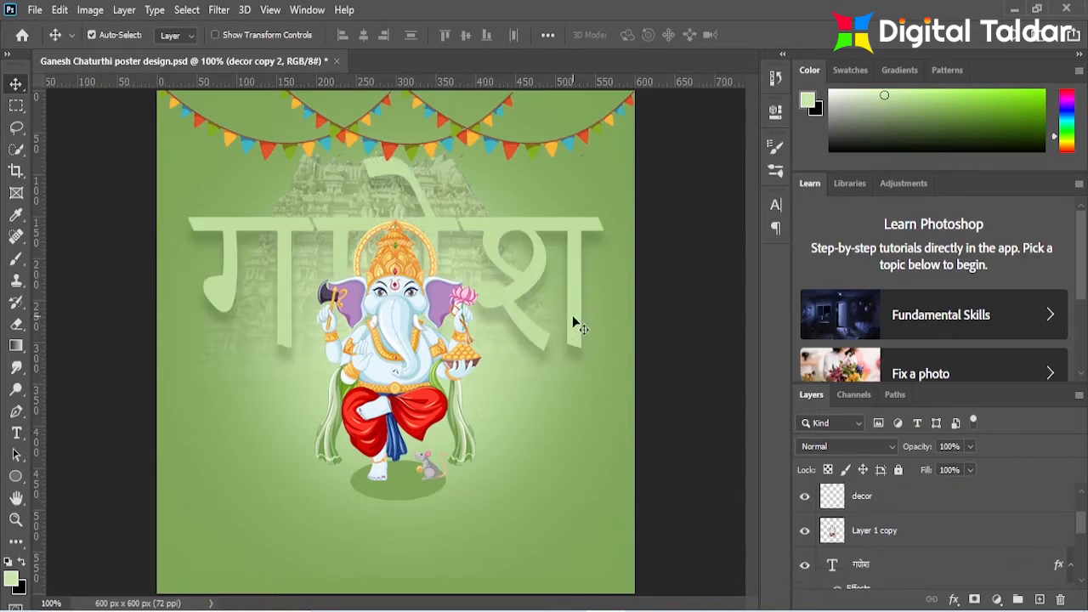
- Add a point text layer reading Happy below the Ganesh figure's feet
left_click(574, 323)
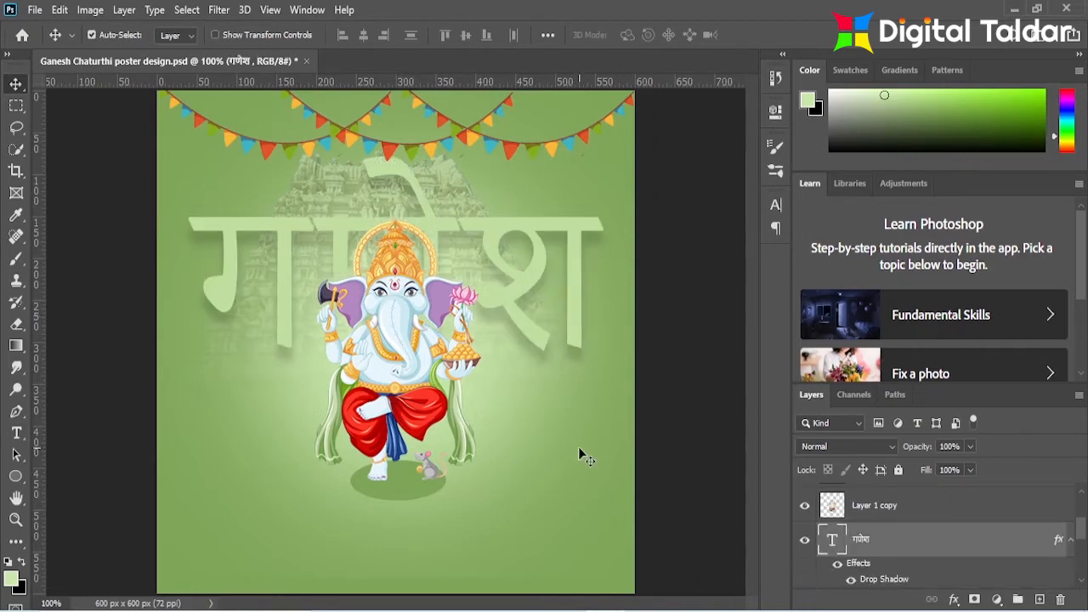
left_click(17, 433)
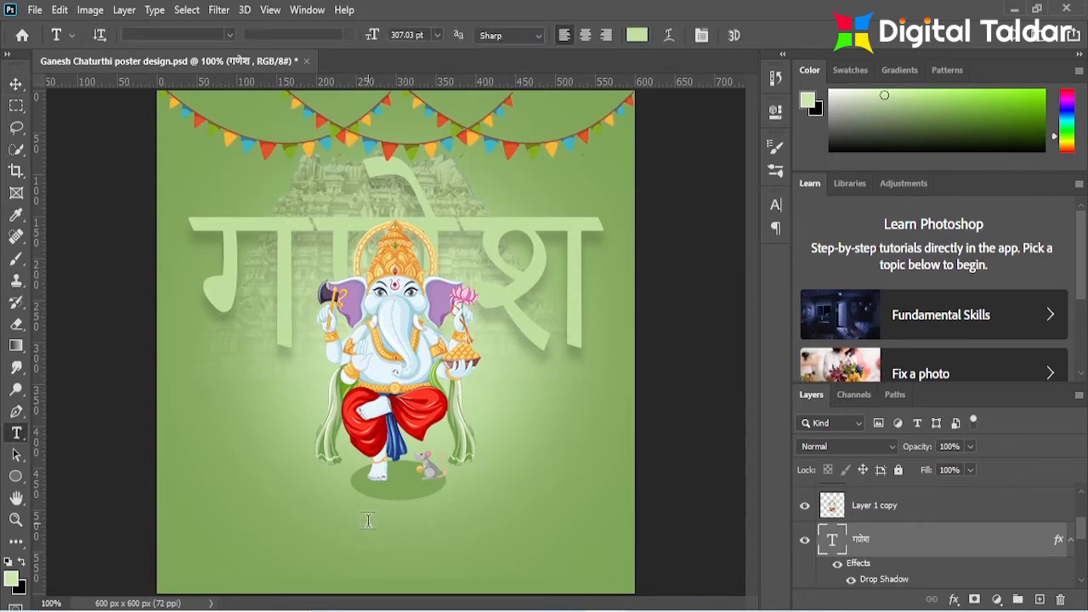
left_click(368, 520)
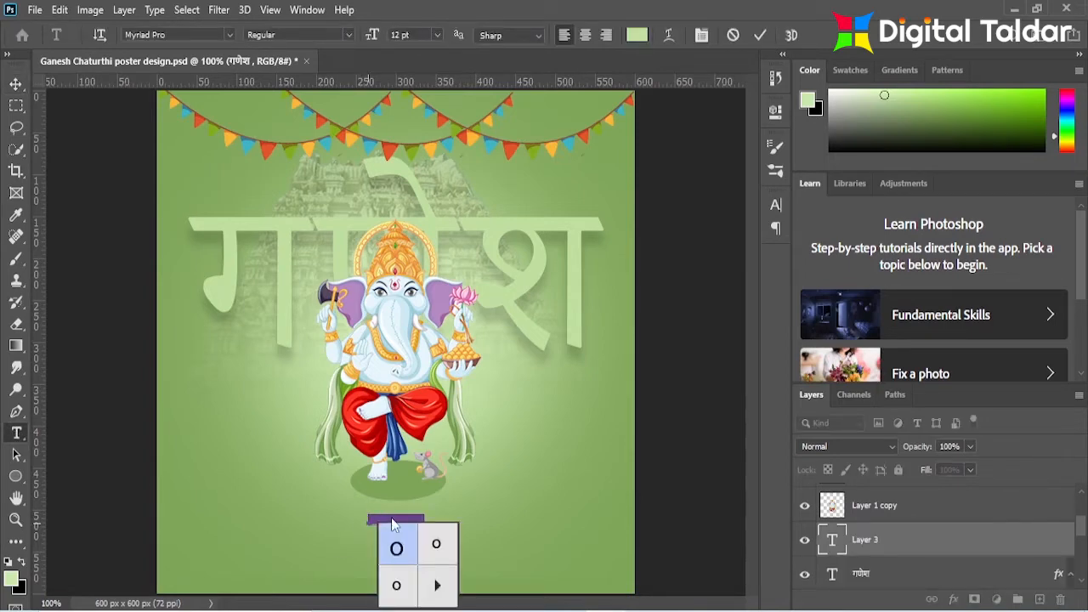
left_click(367, 521)
triple_click(392, 521)
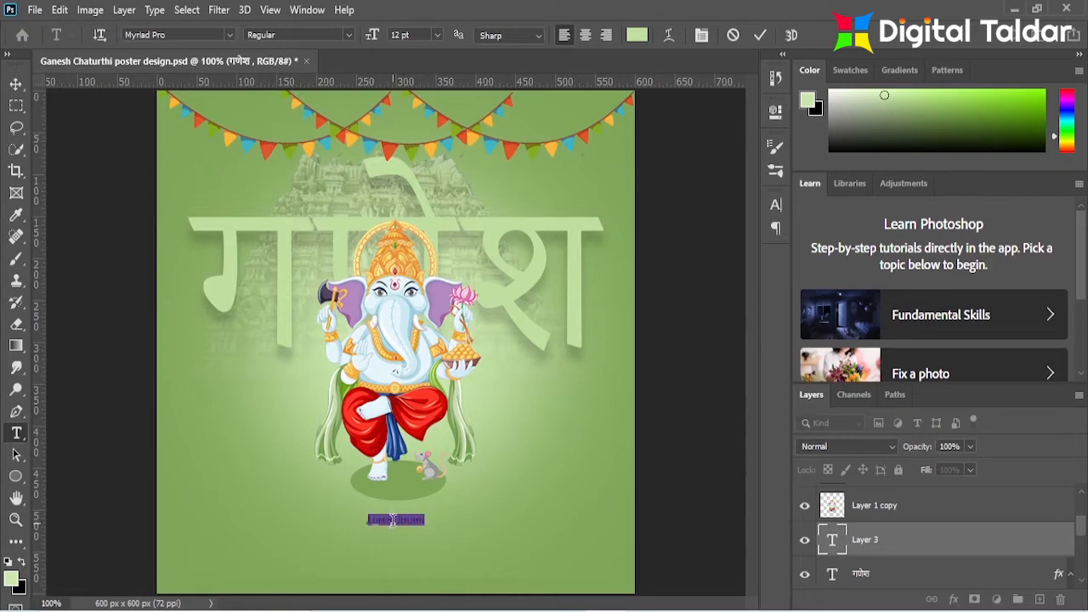
type("ग")
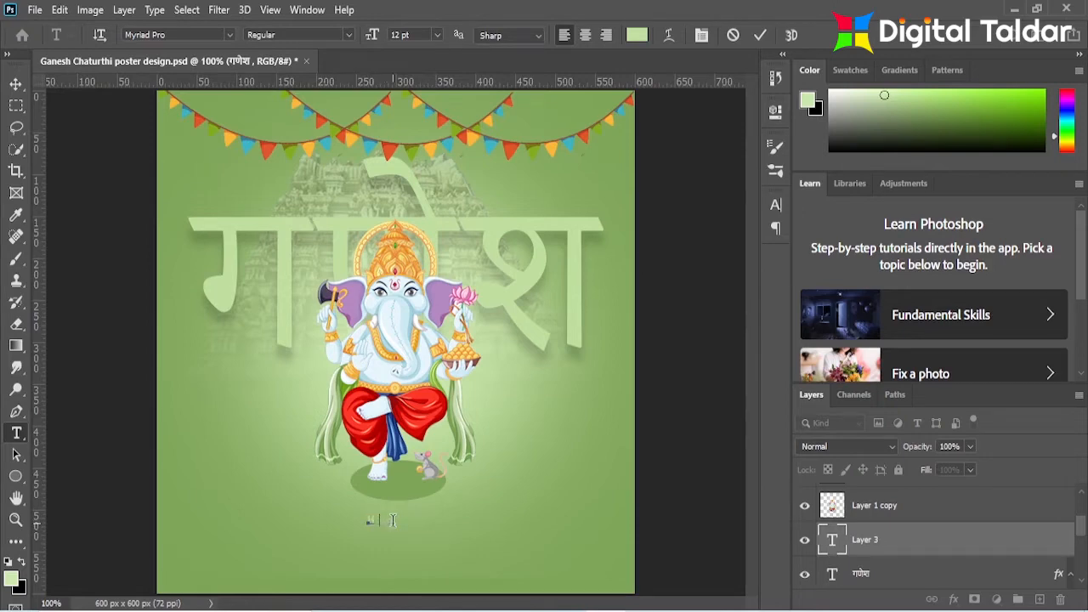
left_click(15, 84)
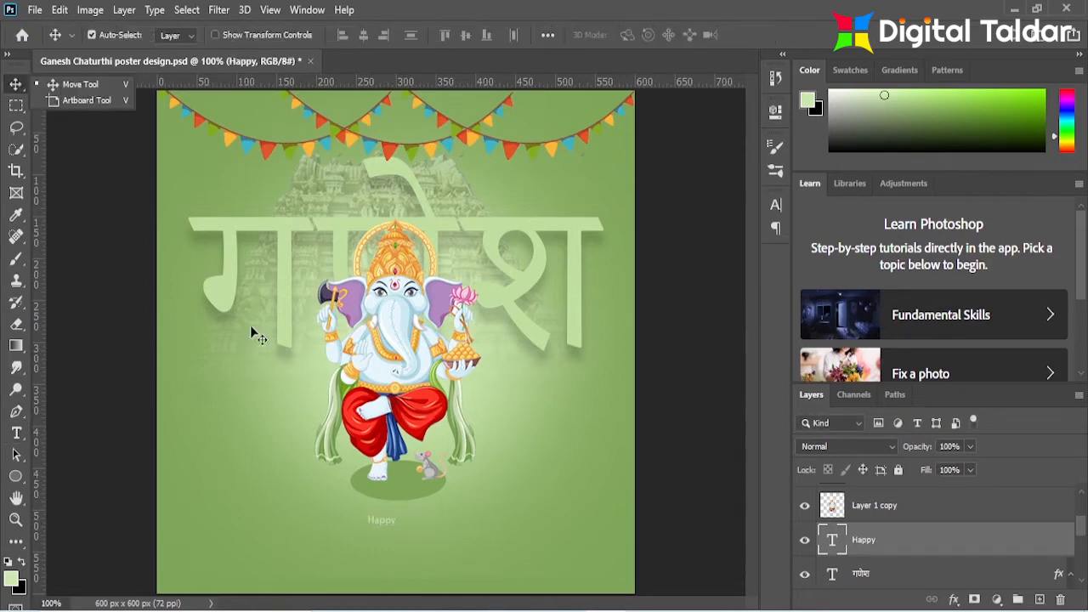
- Color the Happy text white (#ffffff) and move its layer to the top of the layer stack
left_click(775, 204)
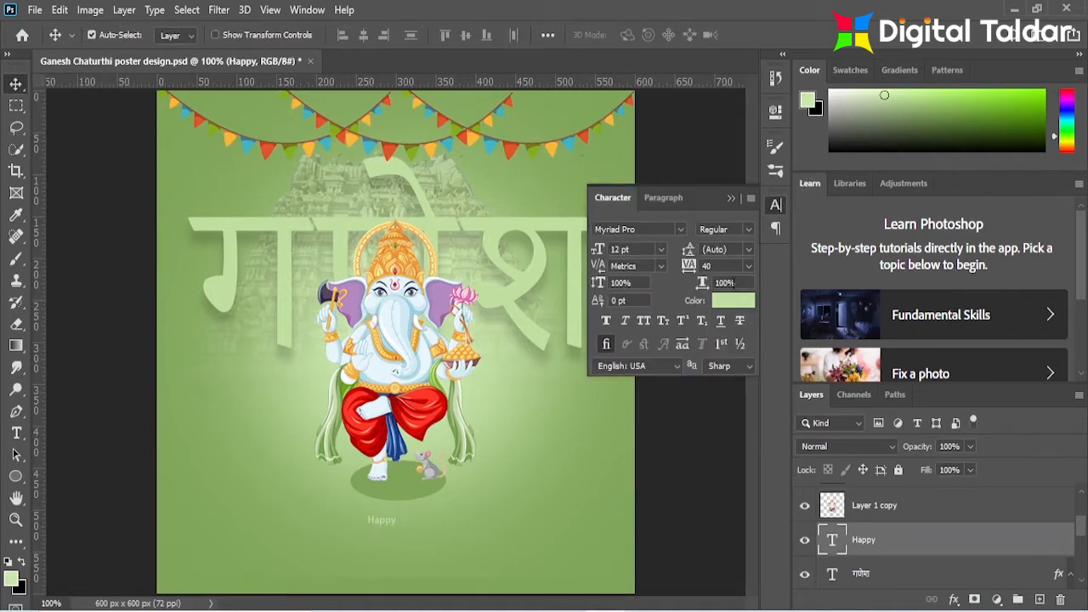
left_click(732, 300)
left_click(639, 127)
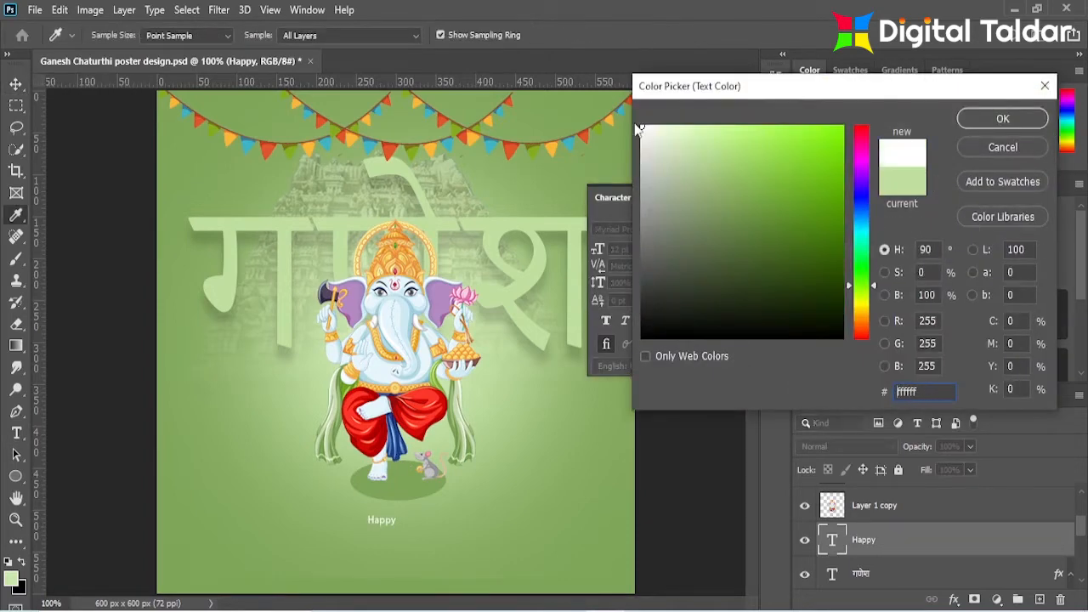
left_click(975, 120)
left_click_drag(915, 549, 895, 251)
- Set the Happy text's font to Magilio
left_click(679, 230)
left_click_drag(897, 303, 897, 273)
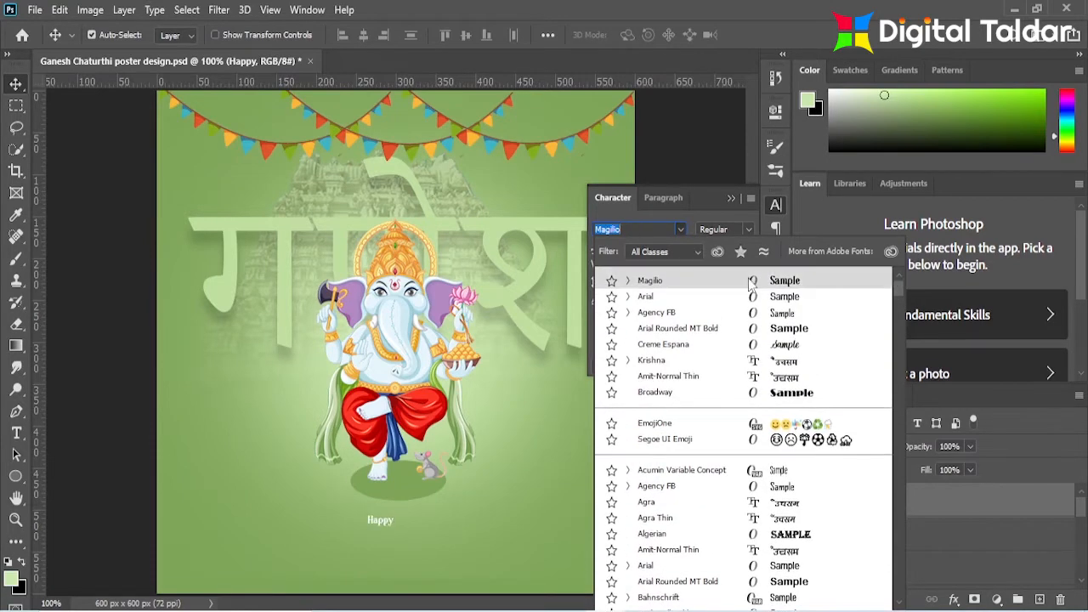
left_click(751, 282)
left_click(749, 189)
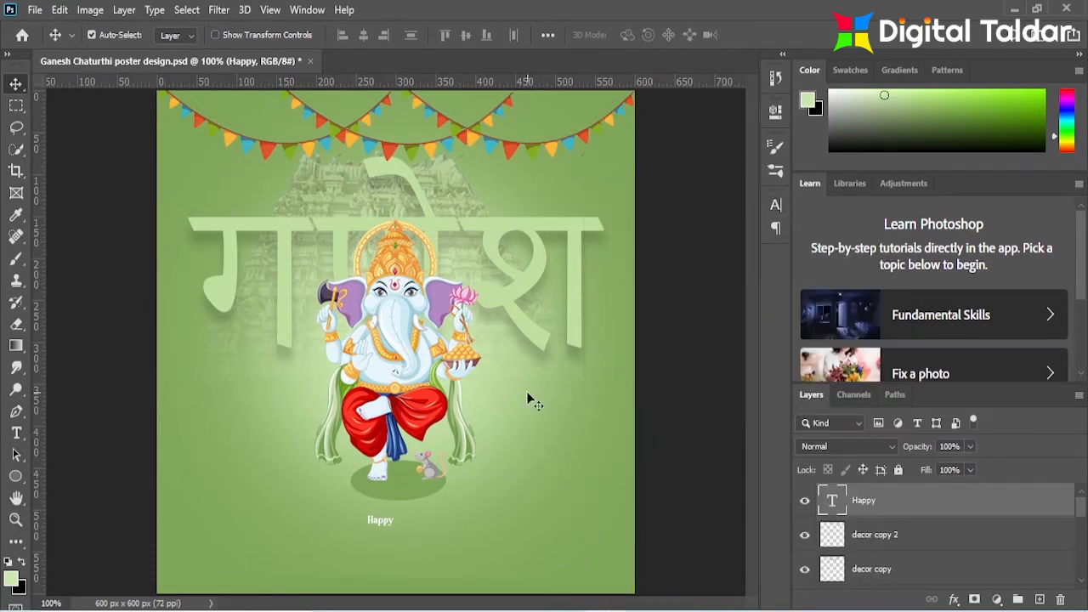
- Enlarge the Happy text to about 243% and place it just under the oval at the Ganesh figure's feet
key("ctrl+t")
mouse_move(391, 527)
left_mouse_down()
mouse_move(429, 540)
mouse_move(404, 521)
left_mouse_up()
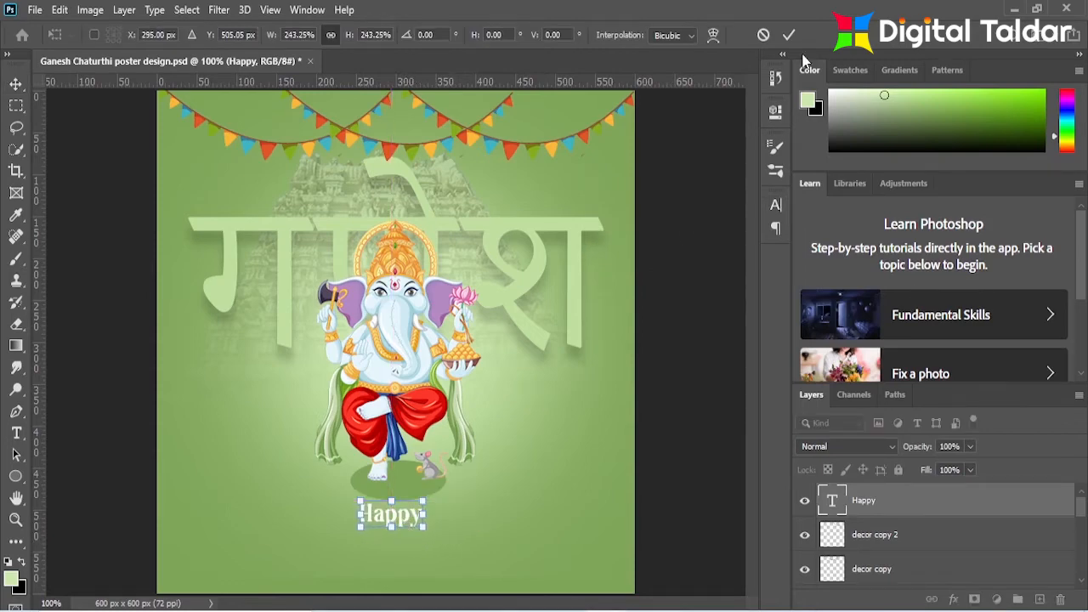
left_click(789, 34)
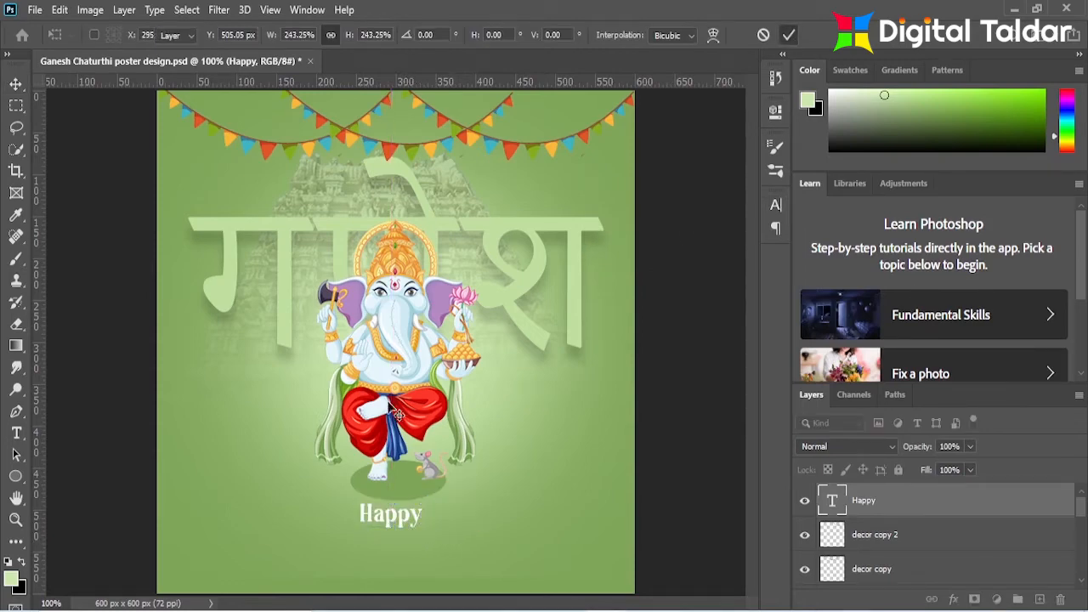
- Reapply pure white as the color of the enlarged Happy text
left_click(774, 207)
left_click(729, 301)
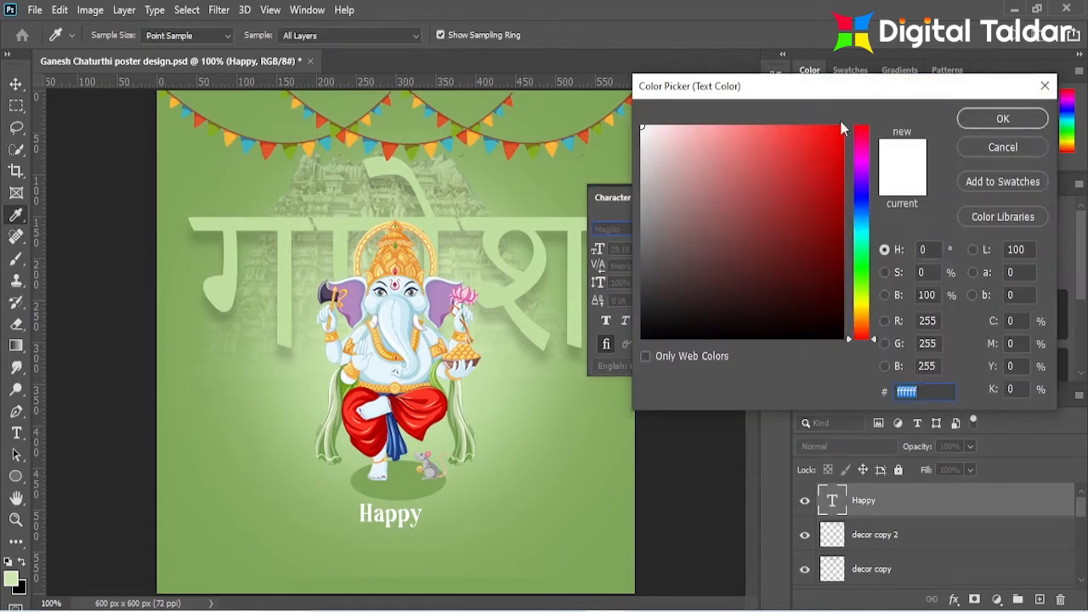
left_click(838, 136)
mouse_move(838, 136)
left_mouse_down()
mouse_move(663, 146)
mouse_move(642, 127)
left_mouse_up()
left_click(1001, 120)
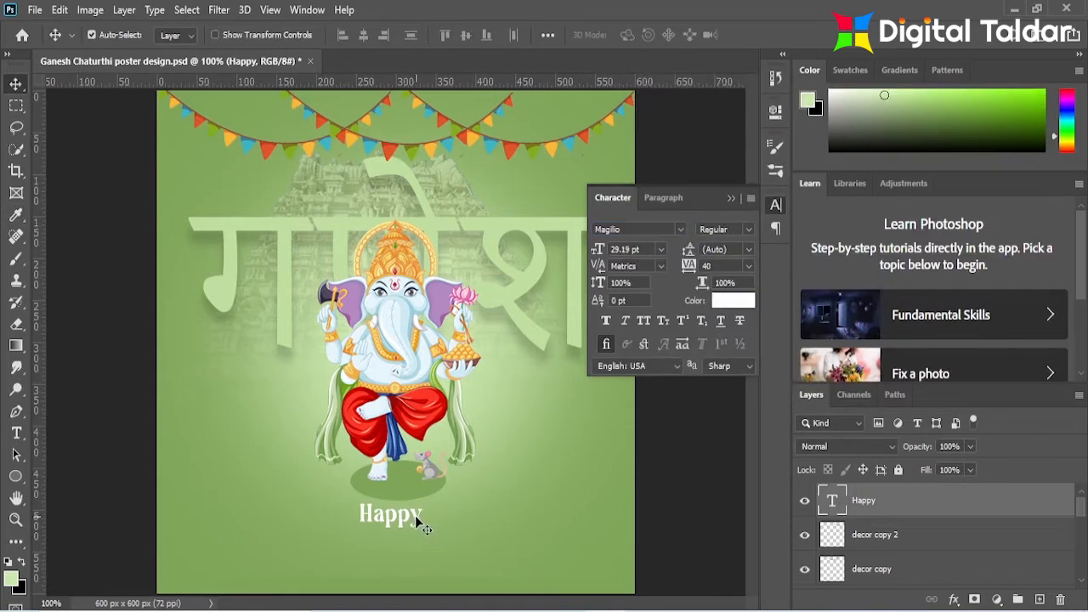
- Duplicate the Happy text directly below itself and change the copy's wording to Ganesh Chaturthi
left_click_drag(416, 517, 416, 545, "alt")
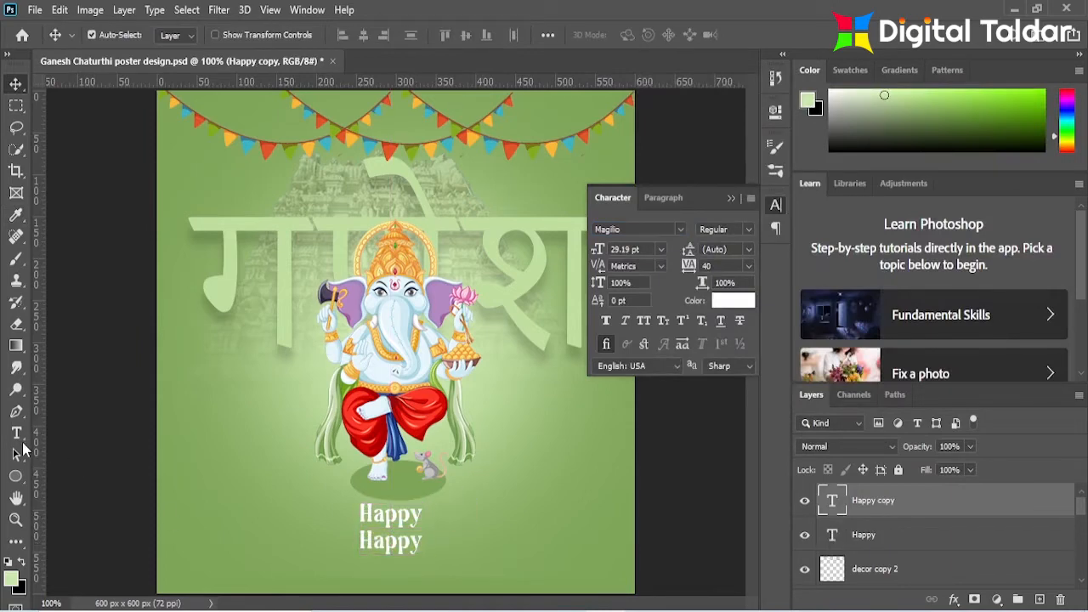
left_click(16, 433)
double_click(387, 536)
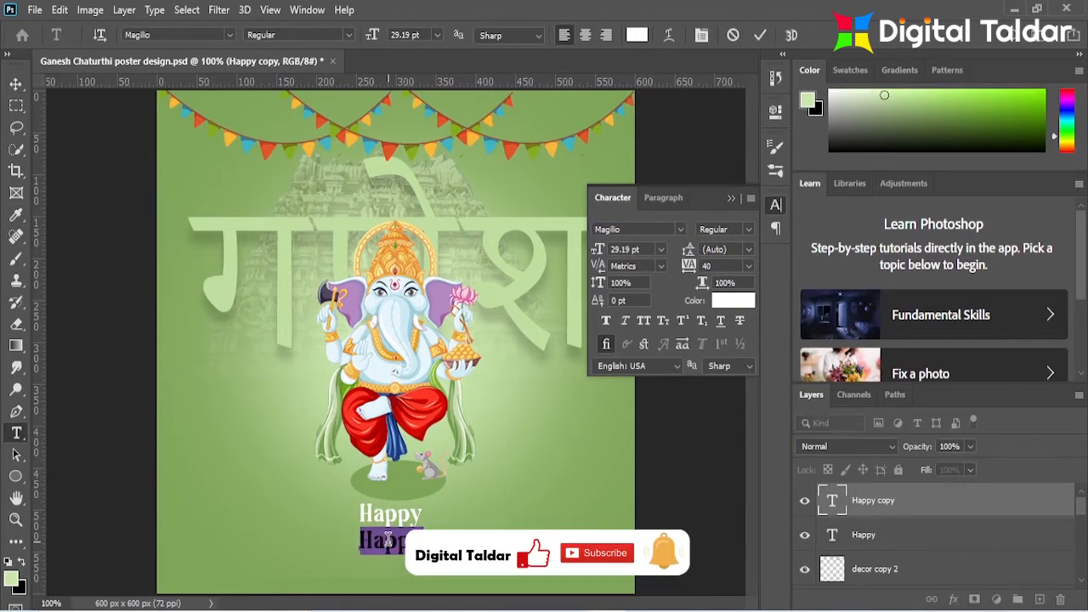
left_click(374, 539)
key("ctrl+a")
type("Ganesh Cha")
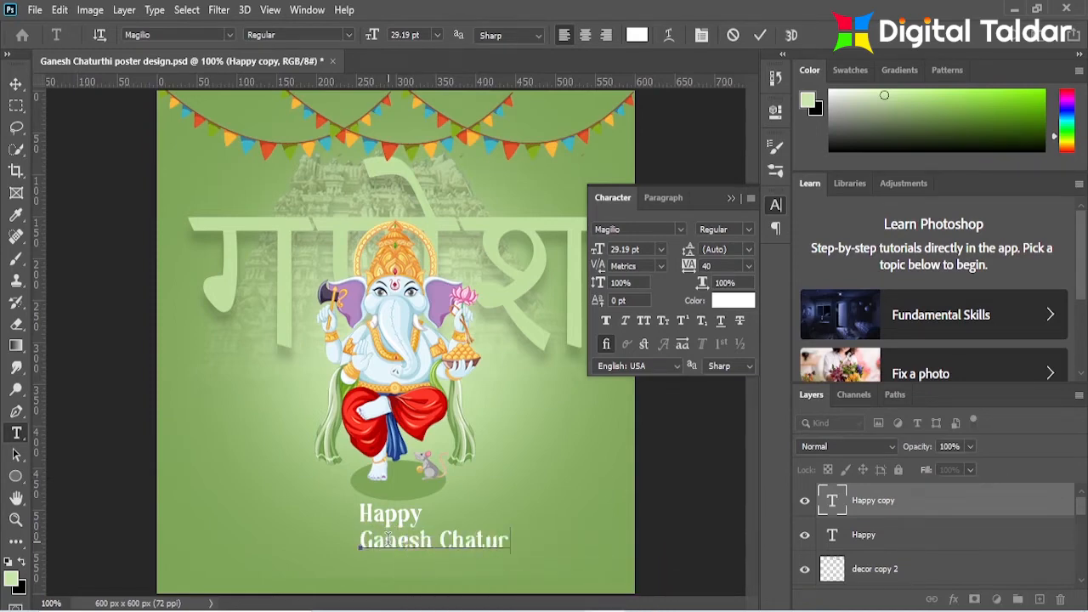
left_click(731, 198)
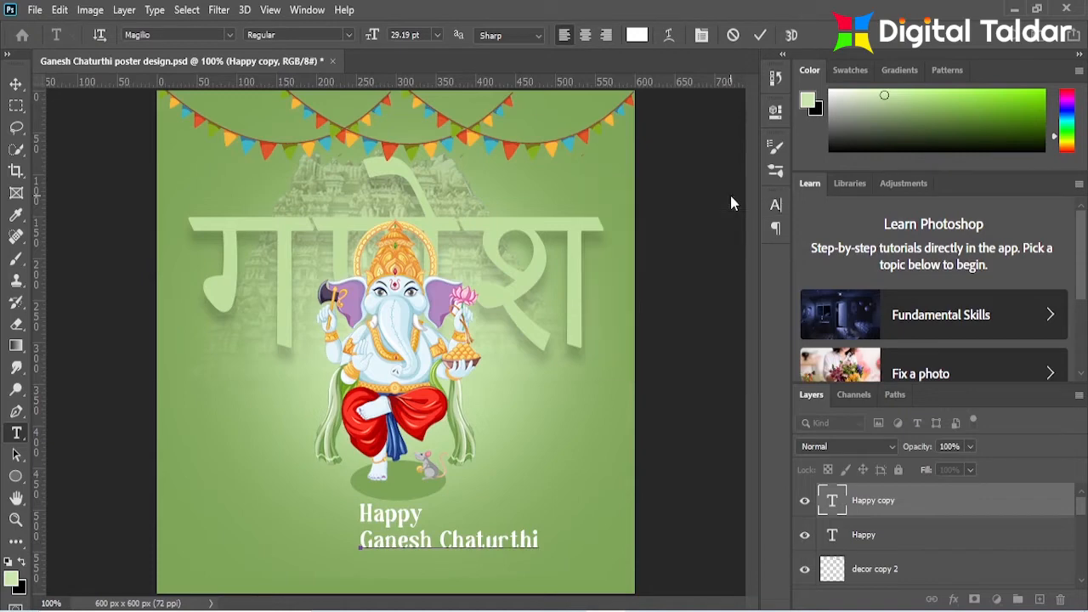
left_click(760, 35)
- Center the Ganesh Chaturthi line beneath the figure and scale the Happy text above it to about 75%
left_click(16, 83)
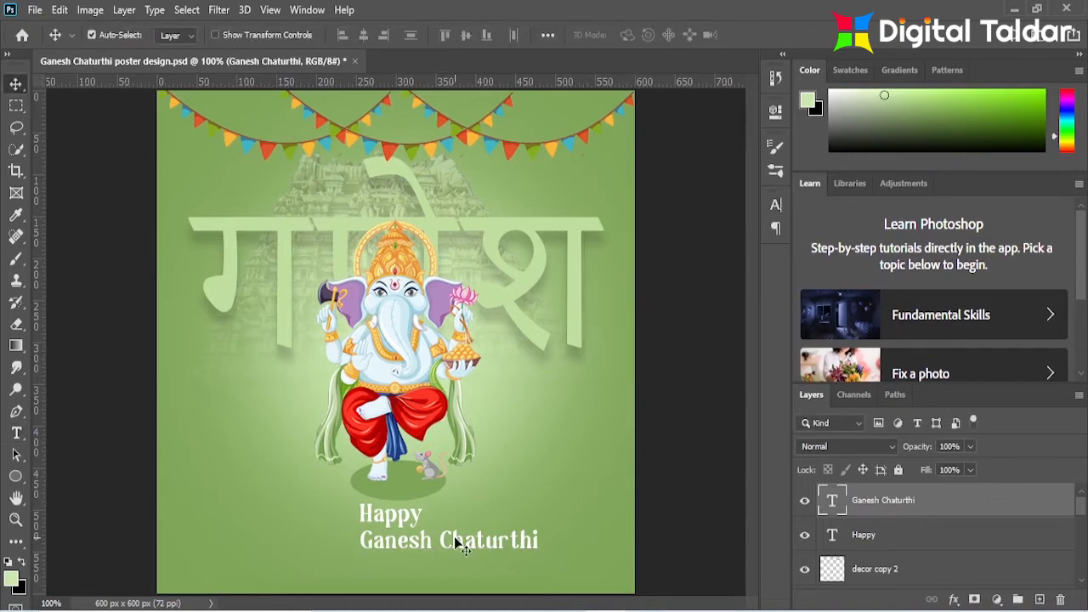
left_click_drag(458, 541, 404, 540)
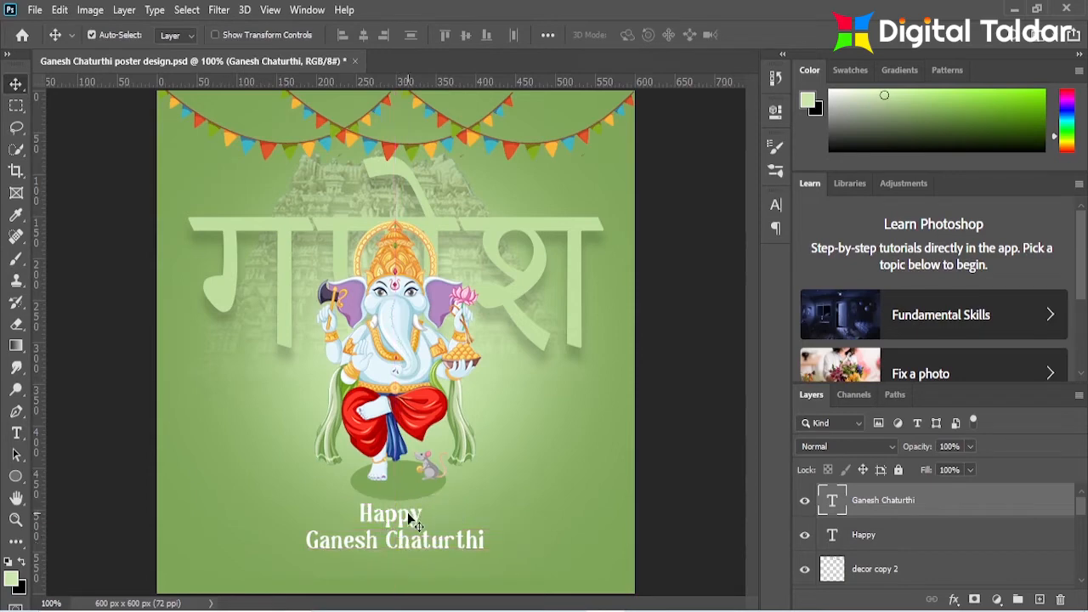
left_click(405, 514)
key("ctrl+t")
left_click_drag(390, 527, 409, 511)
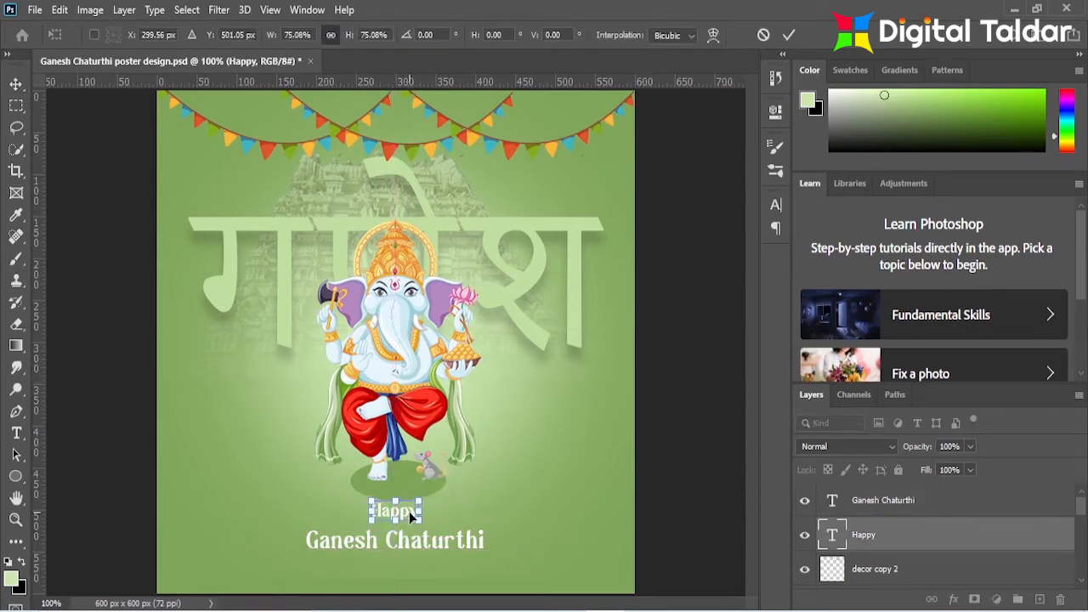
left_click(786, 34)
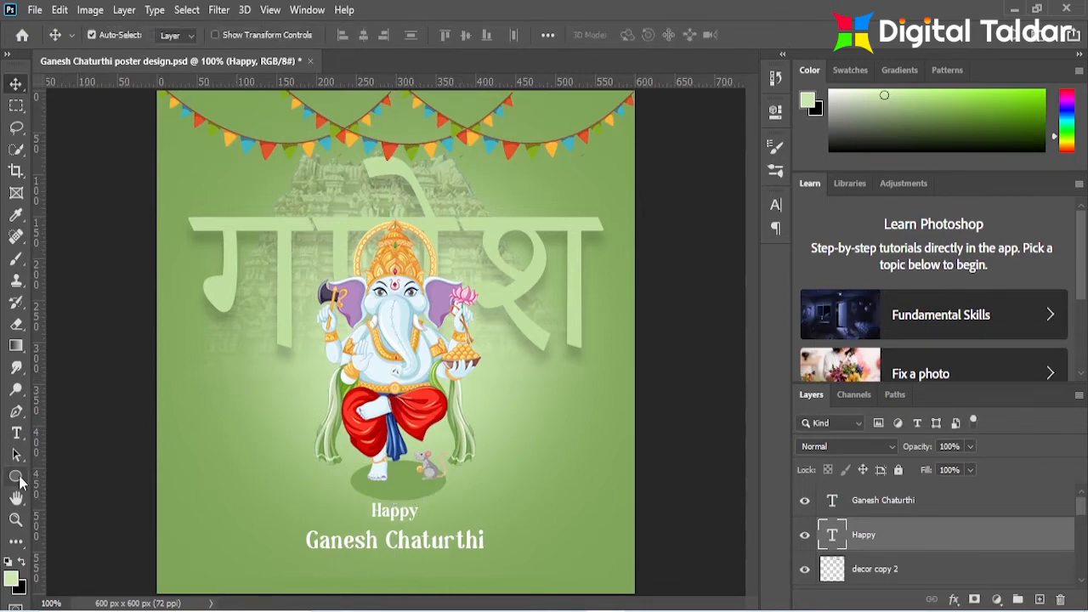
- Draw a rectangle shape about 303 by 108 px around the greeting text and fill it white
left_click_drag(15, 475, 80, 477)
left_click(81, 477)
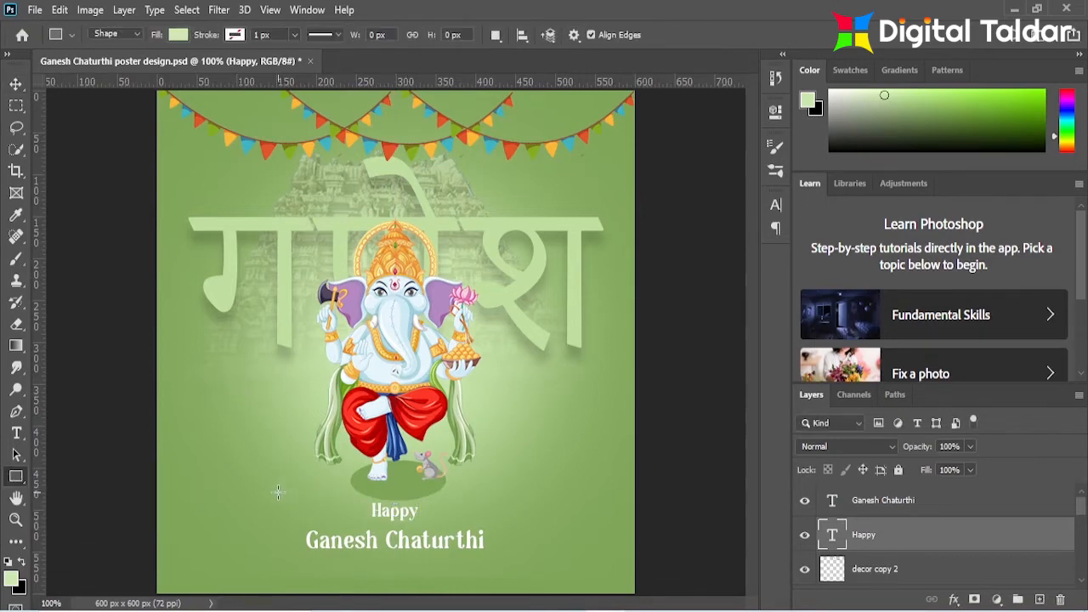
left_click_drag(278, 491, 519, 583)
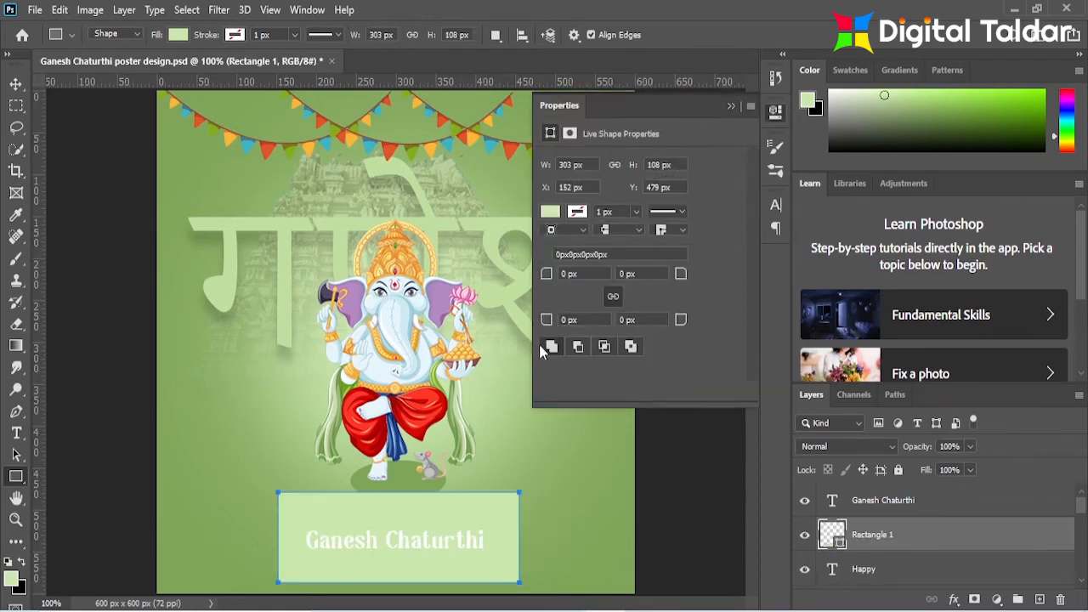
left_click(550, 212)
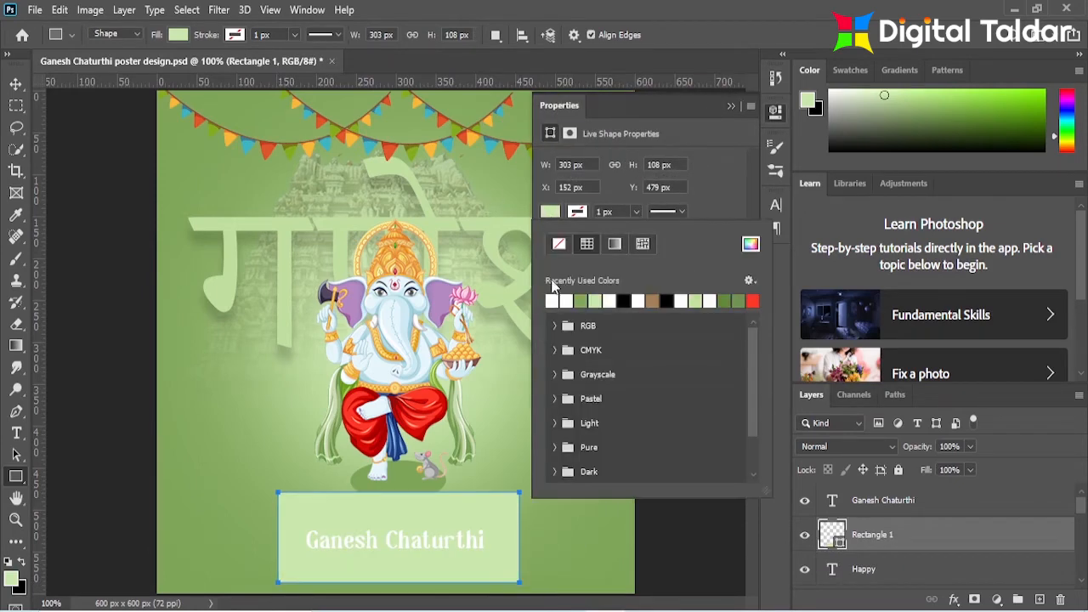
left_click(553, 299)
left_click(731, 105)
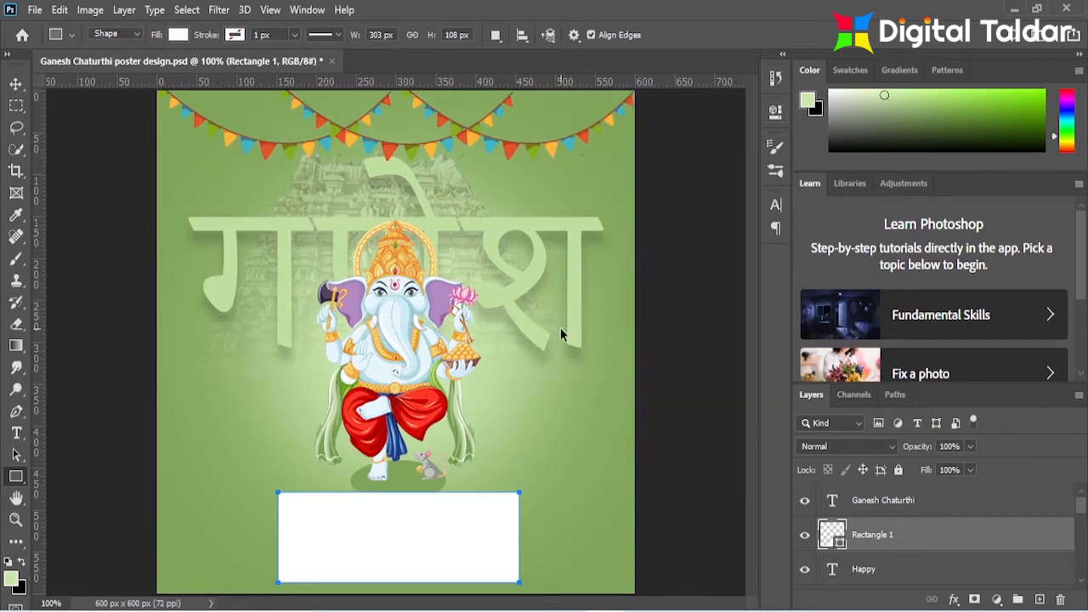
- Distort the white rectangle so its right edge slants inward toward the bottom and its lower edge sits slightly higher
key("ctrl+t")
left_click_drag(544, 485, 556, 493)
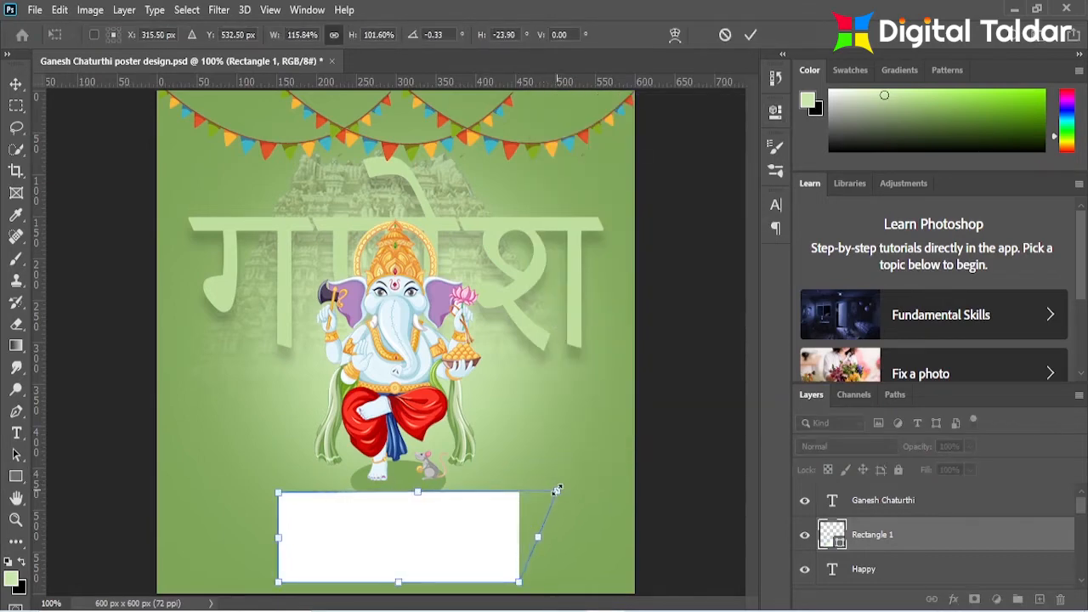
left_click_drag(518, 585, 485, 585)
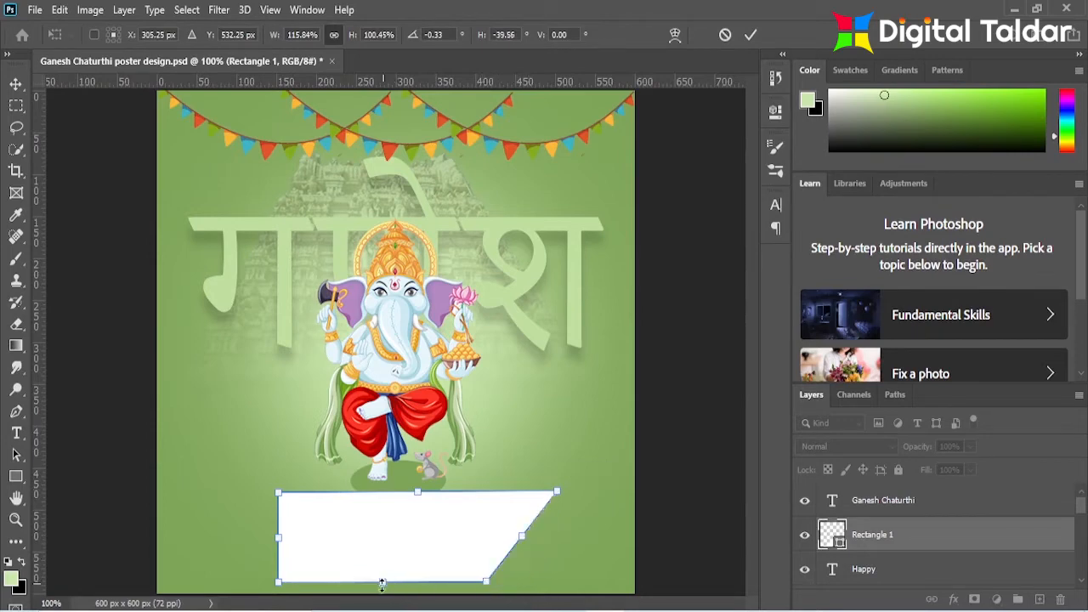
left_click_drag(382, 586, 384, 576)
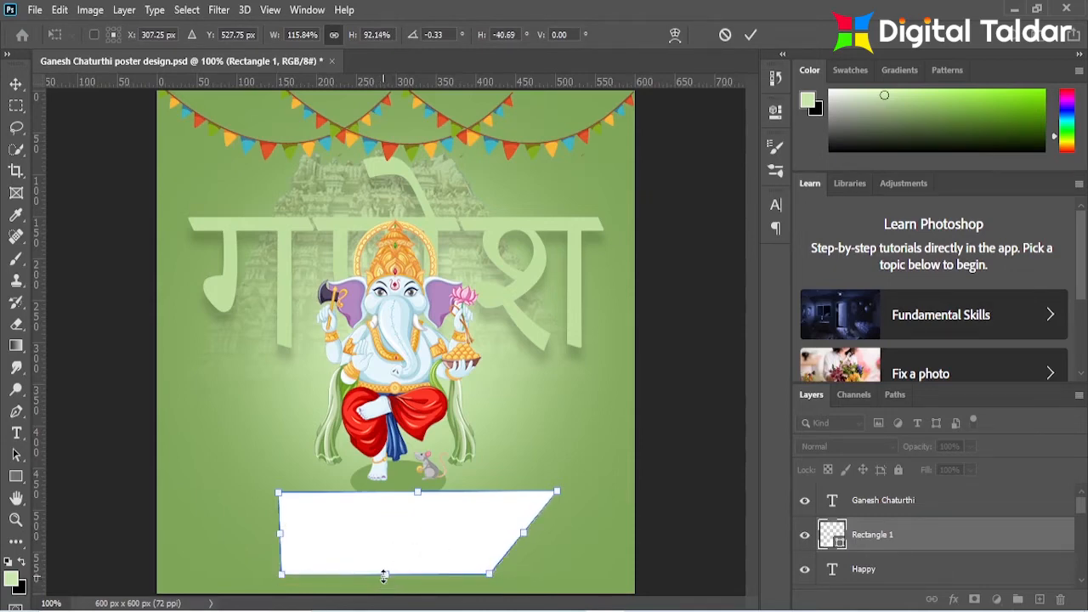
key("Return")
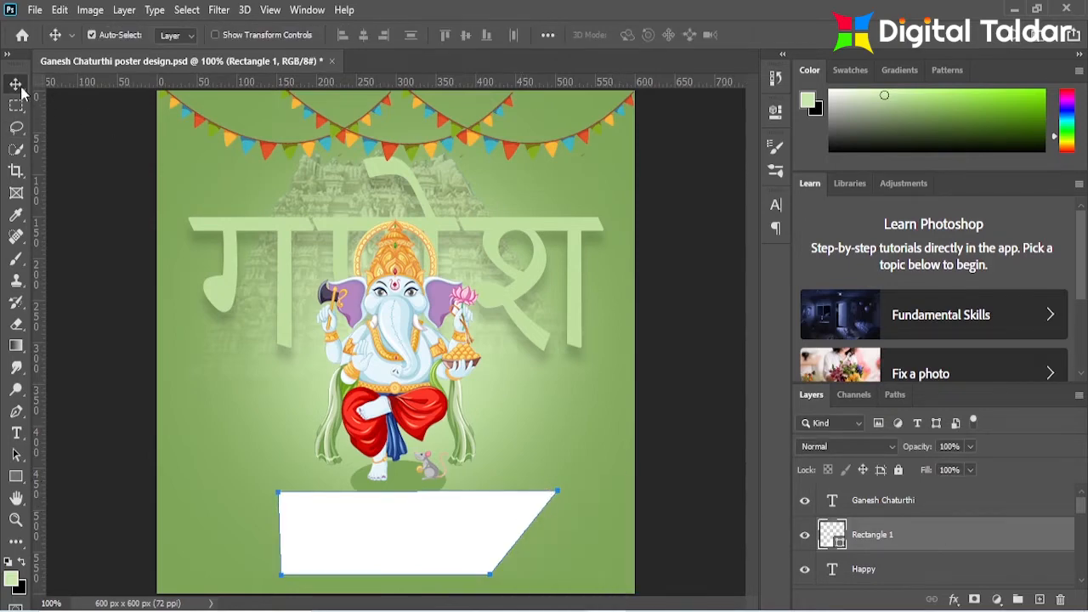
right_click(391, 542)
left_click(327, 463)
left_click(240, 429)
left_click(443, 547)
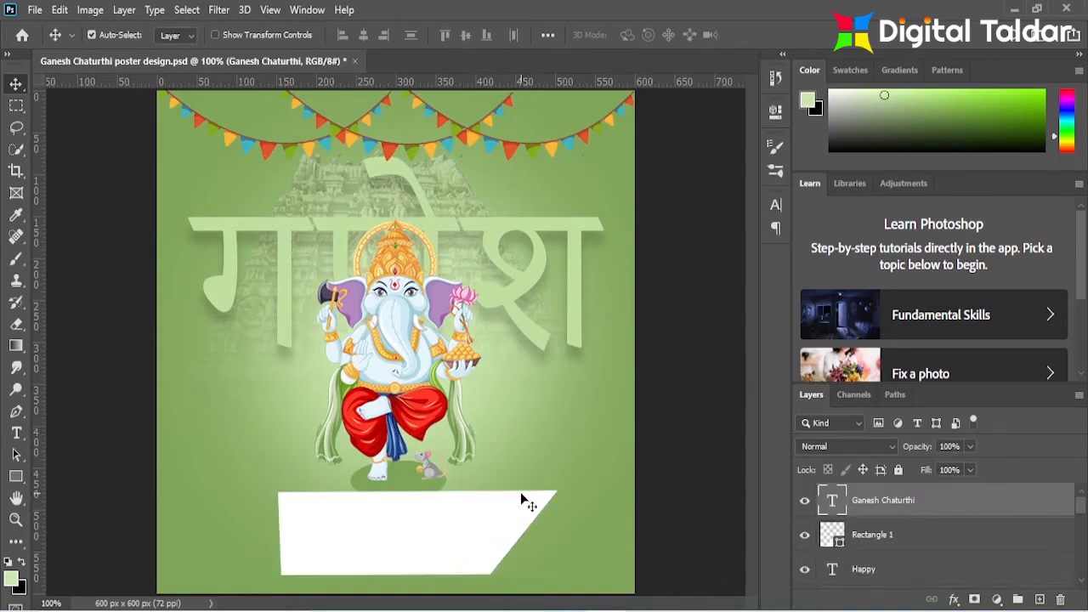
- Move the Rectangle 1 layer below the Happy text layer in the layer stack
left_click(875, 535)
scroll(888, 536, "down", 5)
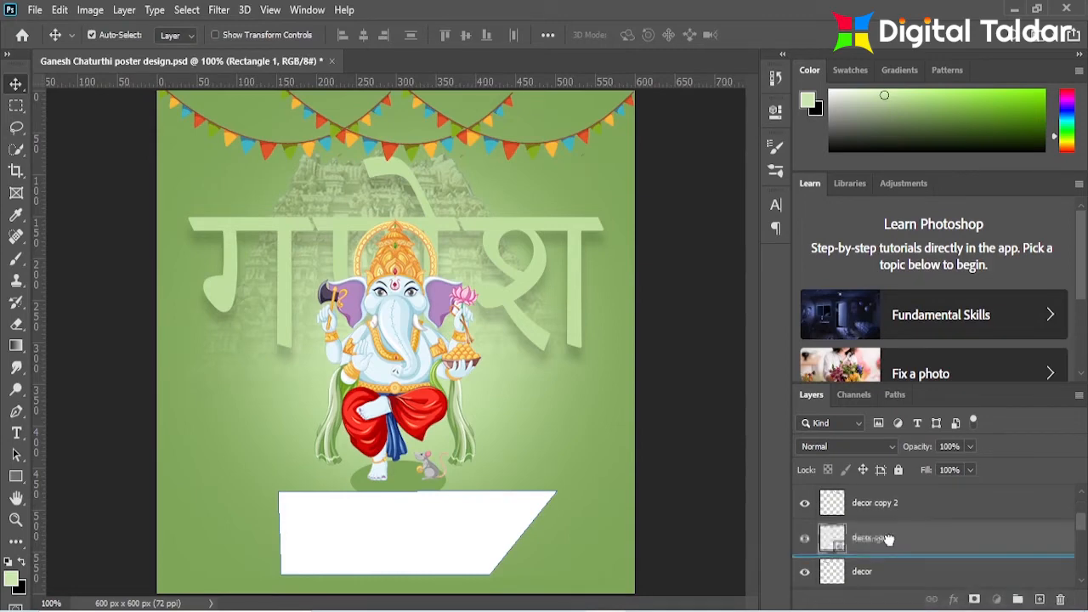
scroll(890, 504, "up", 1)
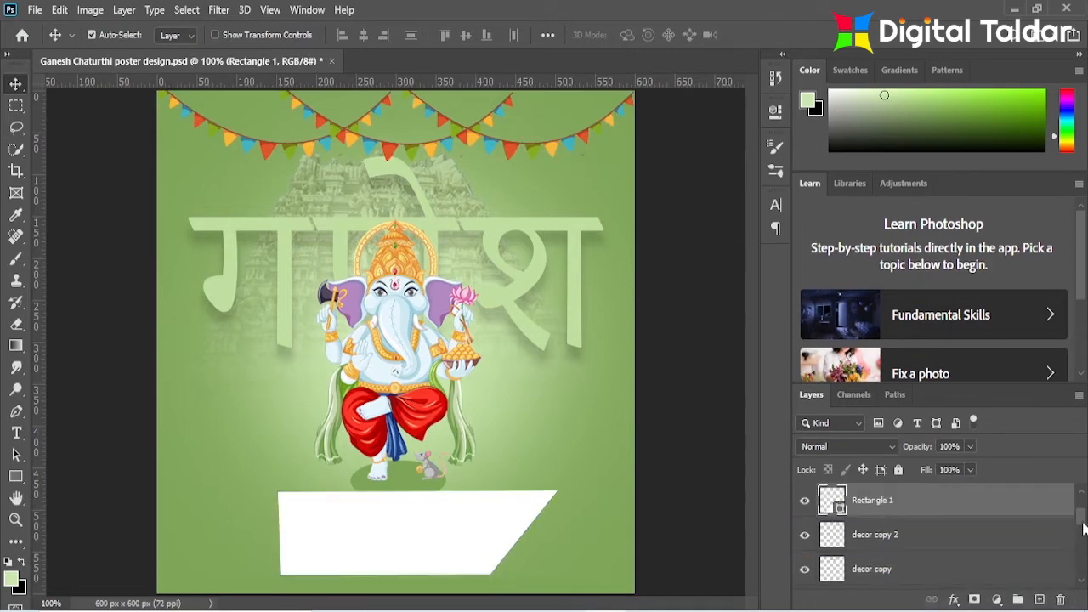
scroll(1083, 528, "up", 2)
- Recolor the Happy text with the green #81a75b sampled from the poster background
left_click(906, 534)
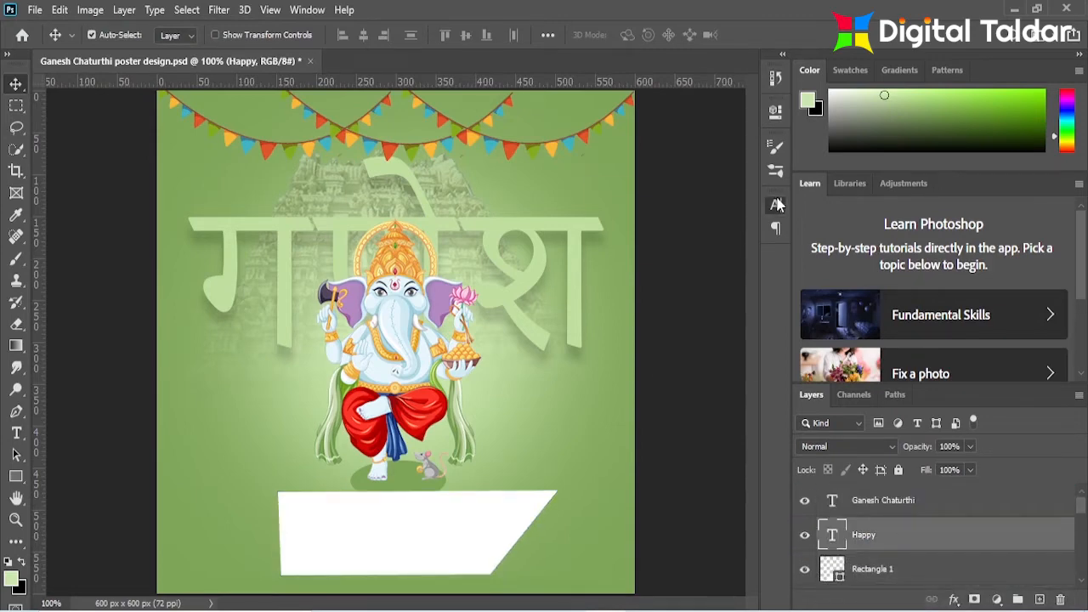
left_click(775, 204)
left_click(733, 302)
left_click(574, 109)
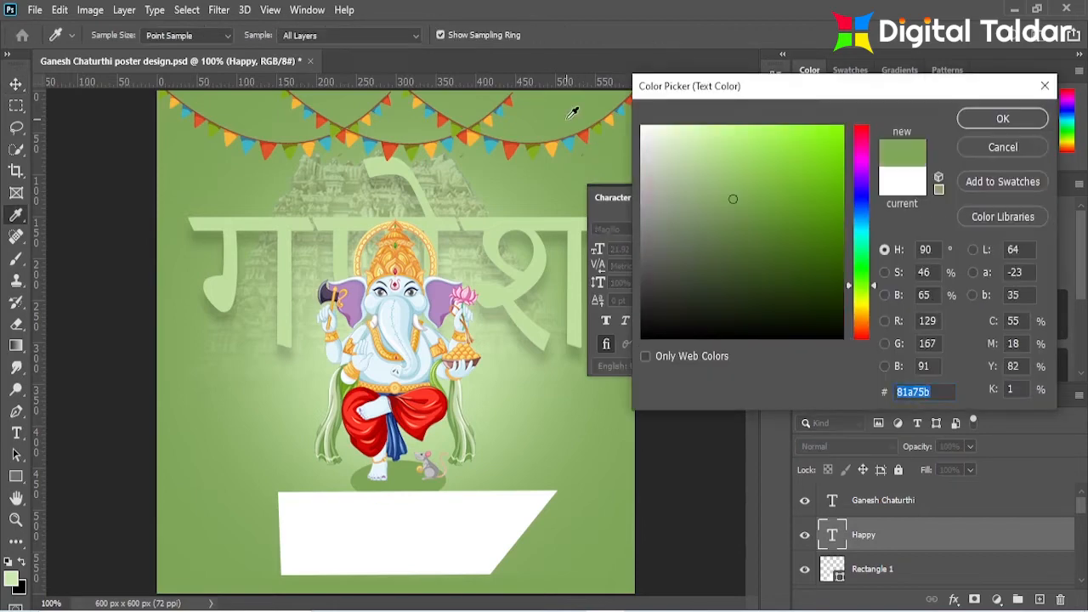
left_click(1002, 119)
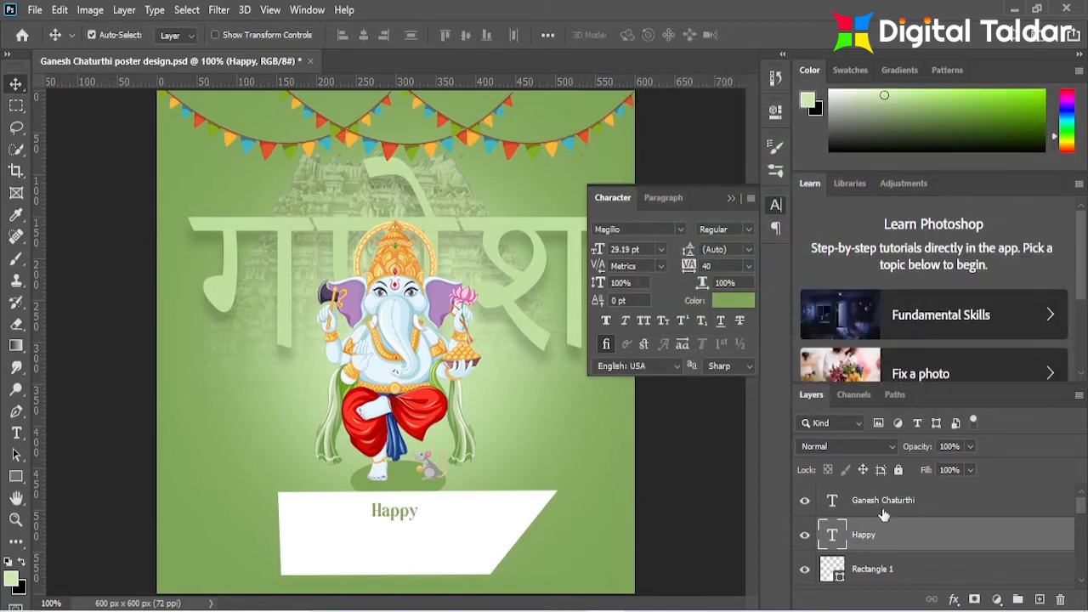
- Recolor the Ganesh Chaturthi text with the same background green, #81a75b
left_click(883, 506)
left_click(731, 304)
left_click(560, 100)
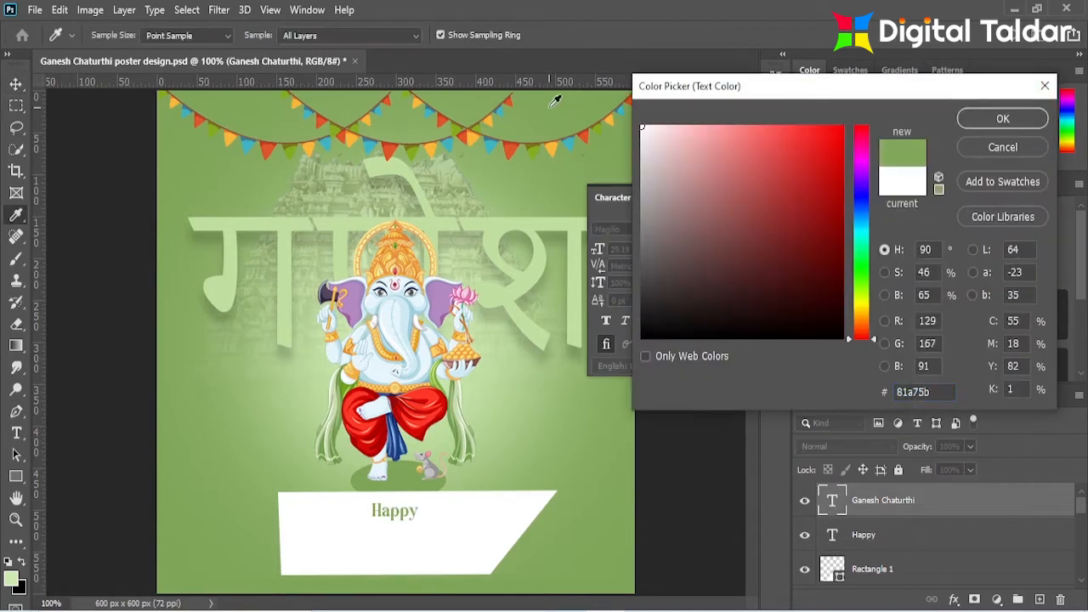
left_click(982, 123)
left_click(731, 198)
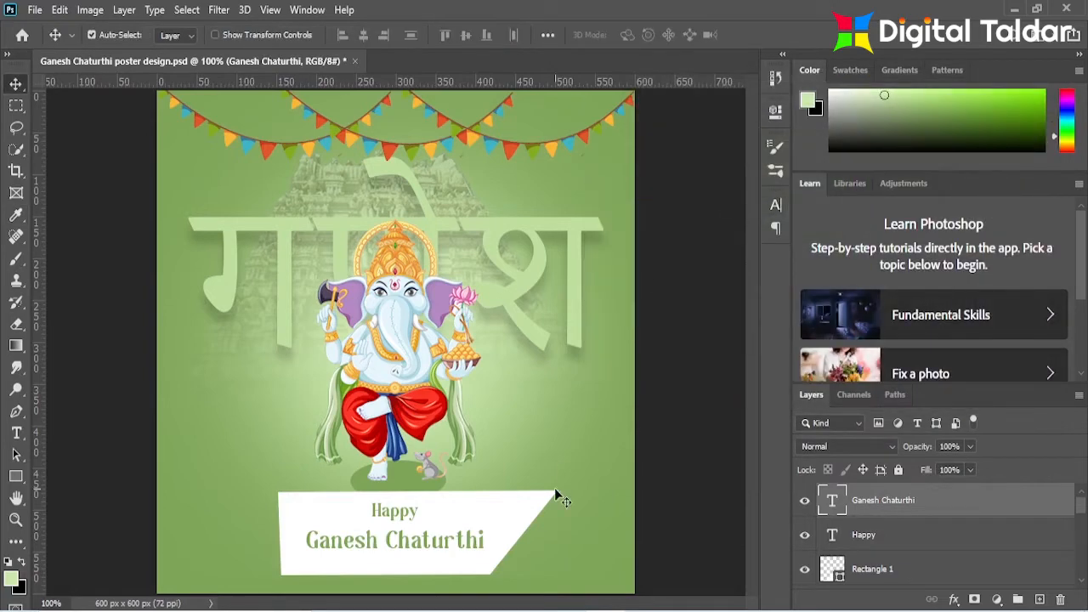
- Scale both greeting texts and the white rectangle together to about 84% and center them lower beneath the figure
left_click(864, 535, "shift")
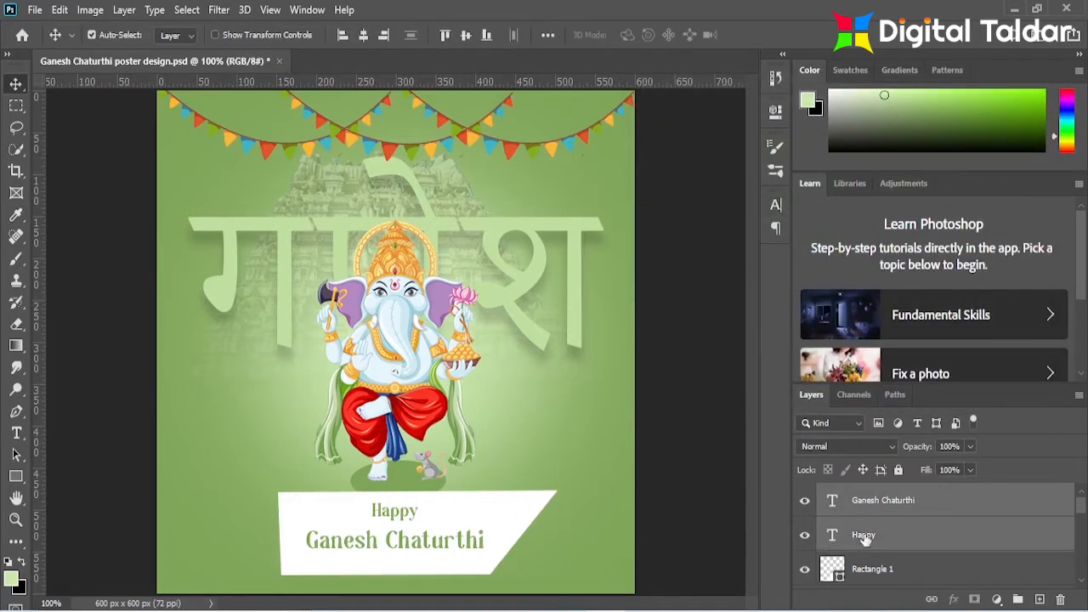
left_click(969, 576, "shift")
key("ctrl+t")
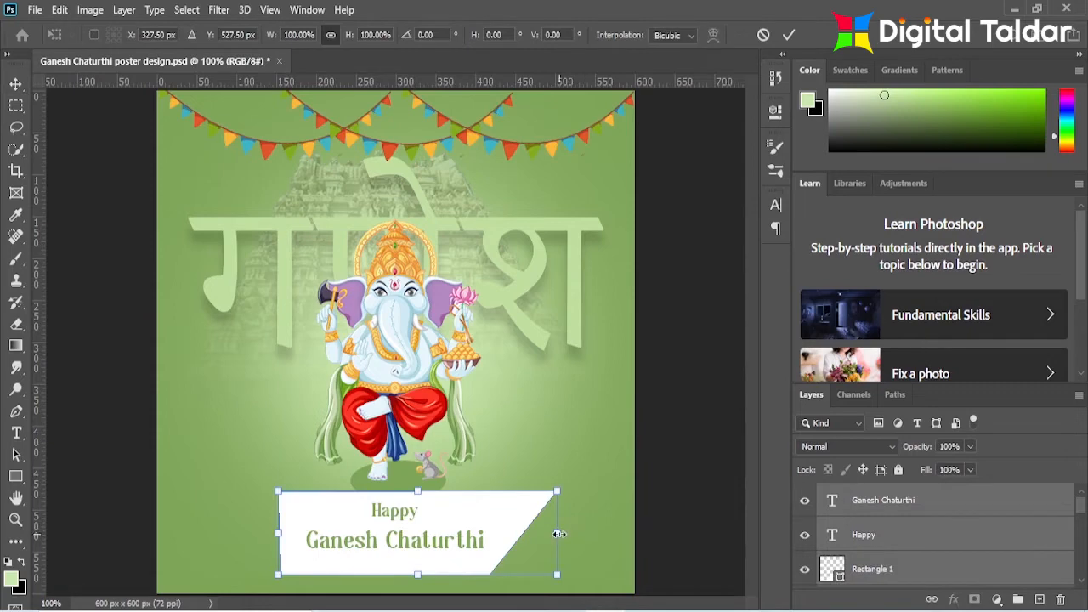
left_click_drag(559, 533, 514, 533)
left_click_drag(403, 538, 419, 546)
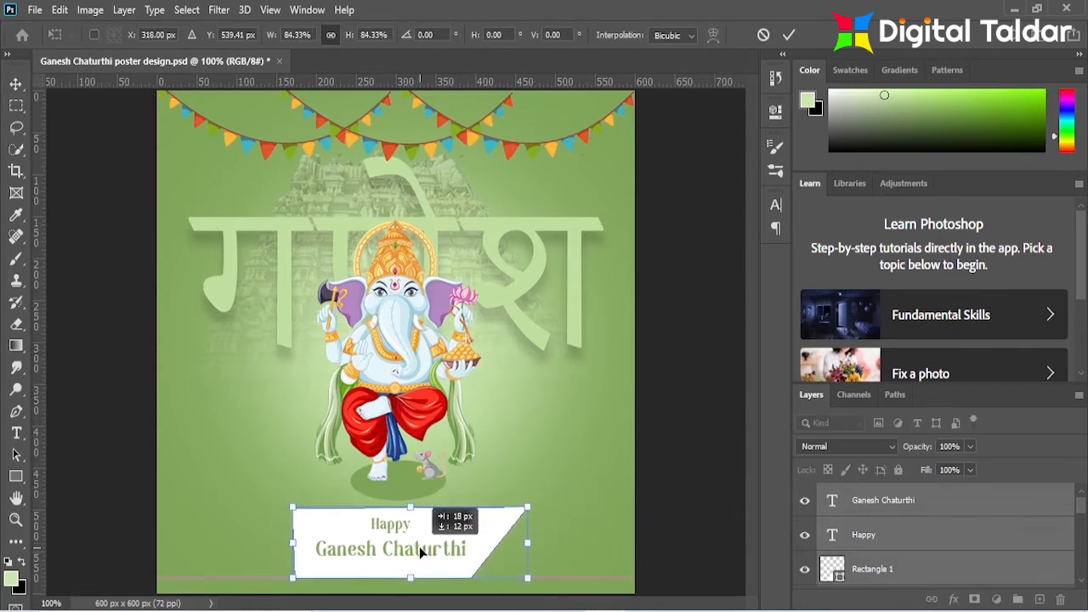
left_click(789, 36)
- Duplicate the Rectangle 1 layer and give the copy no fill and a 1 px white stroke
left_click(491, 539)
left_click(517, 522)
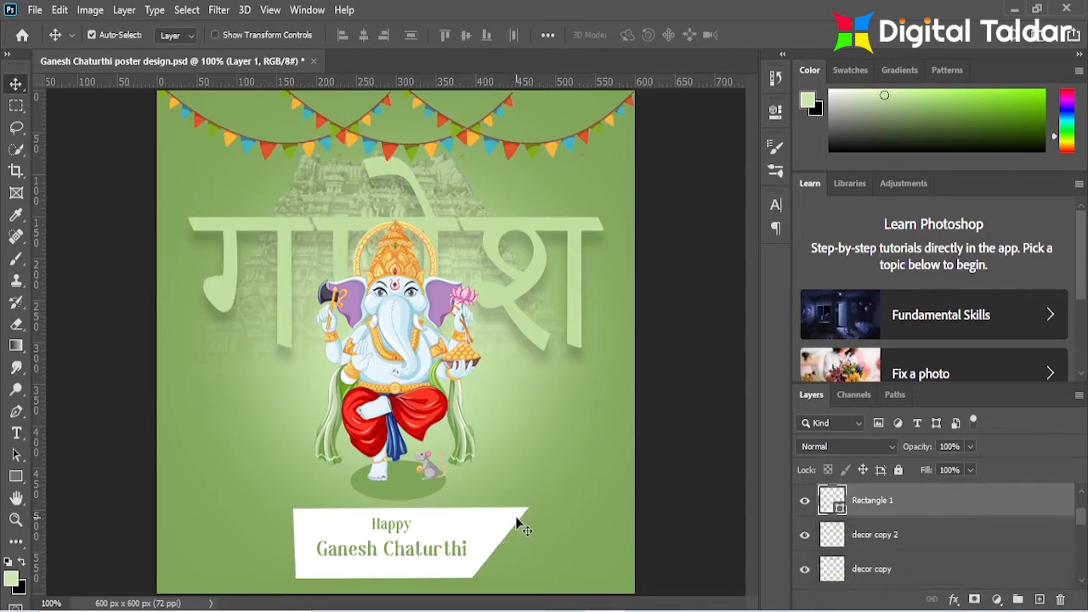
key("ctrl+j")
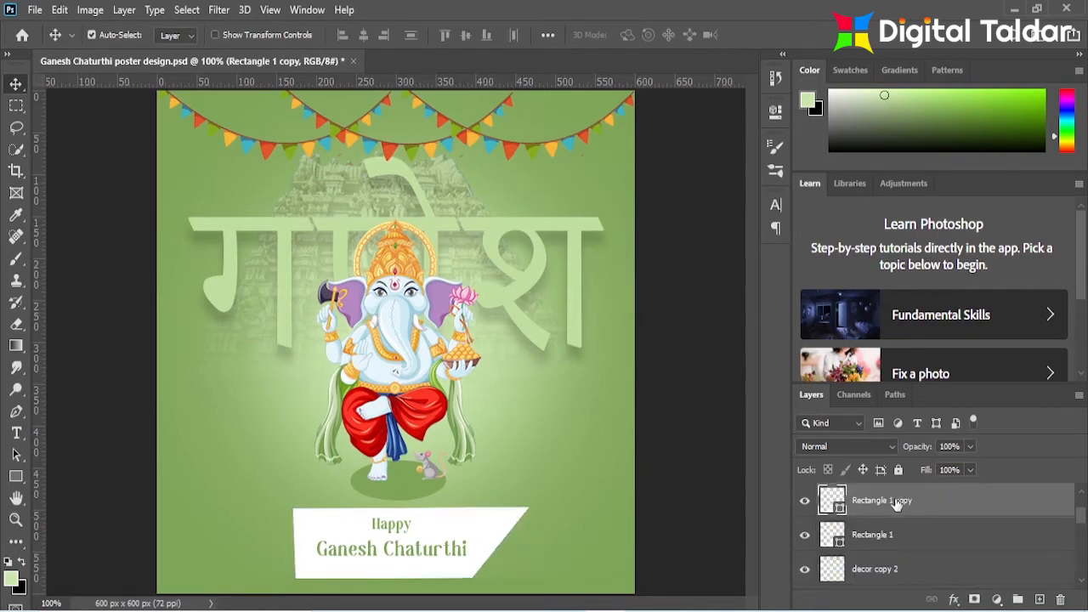
left_click(17, 476)
left_click(178, 34)
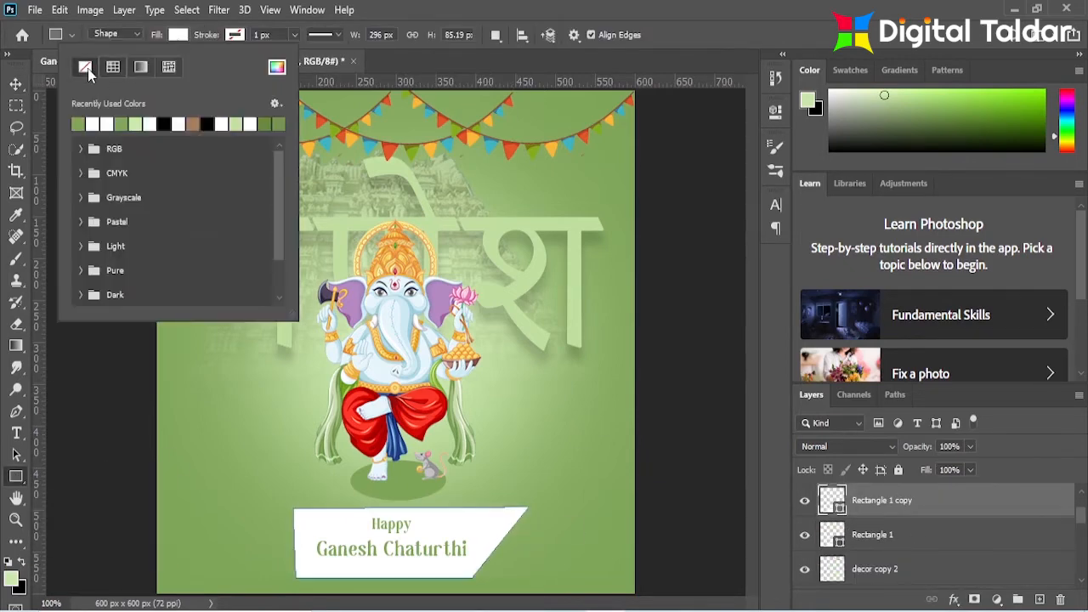
left_click(236, 34)
left_click(152, 123)
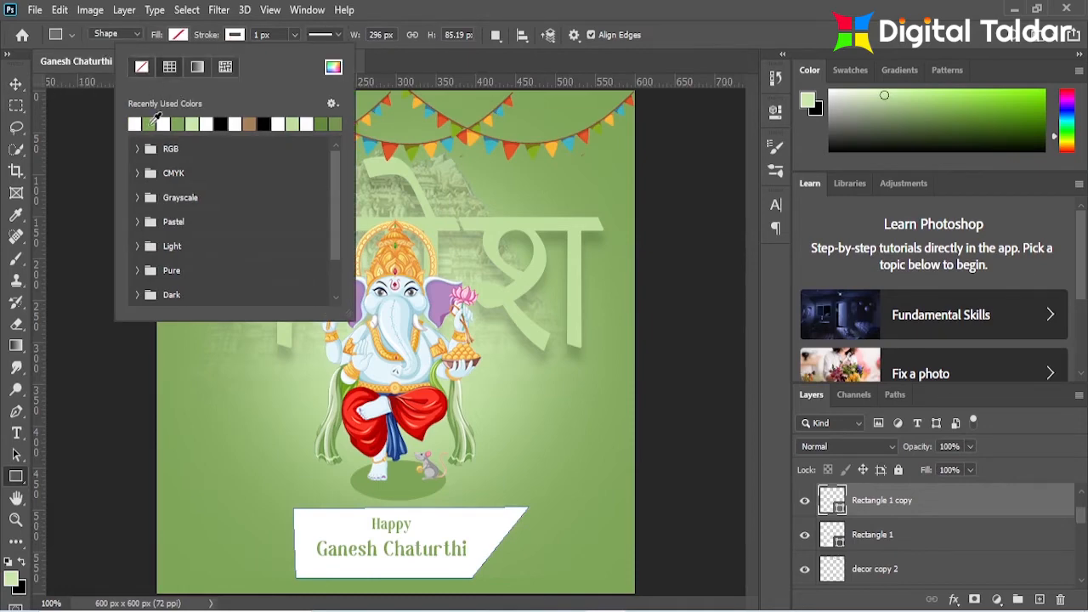
left_click(295, 36)
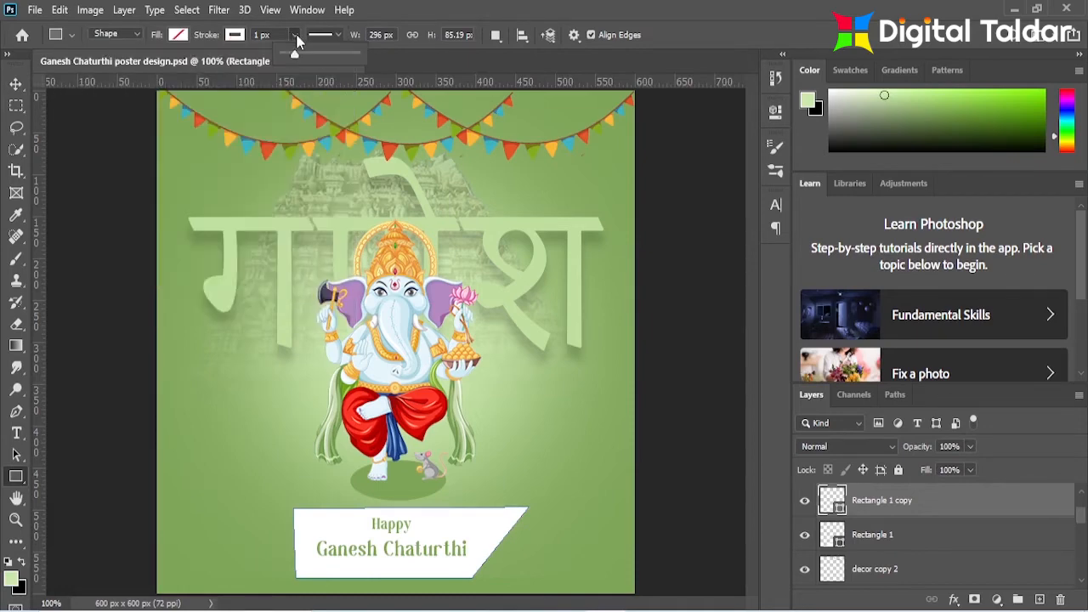
left_click(21, 83)
- Enlarge the outline copy to about 116% so it frames the white banner
key("ctrl+t")
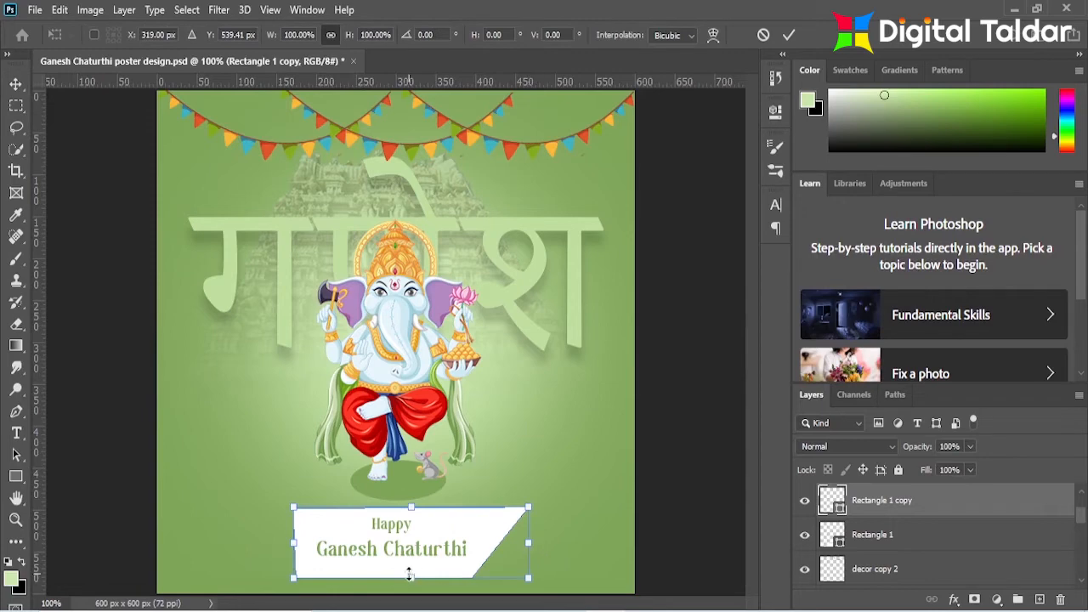
left_click_drag(410, 582, 409, 589)
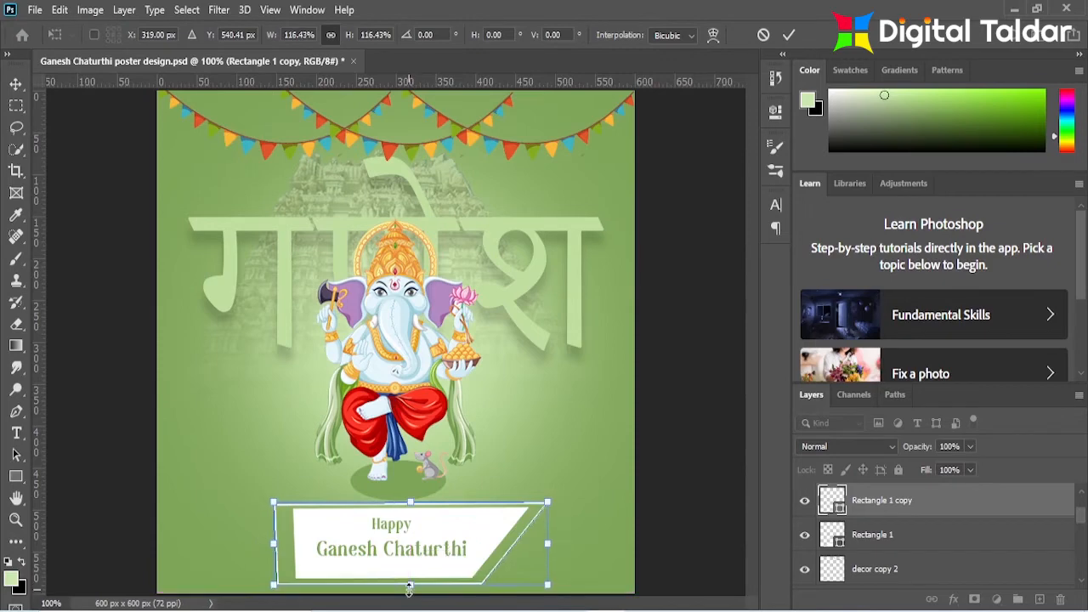
left_click(789, 35)
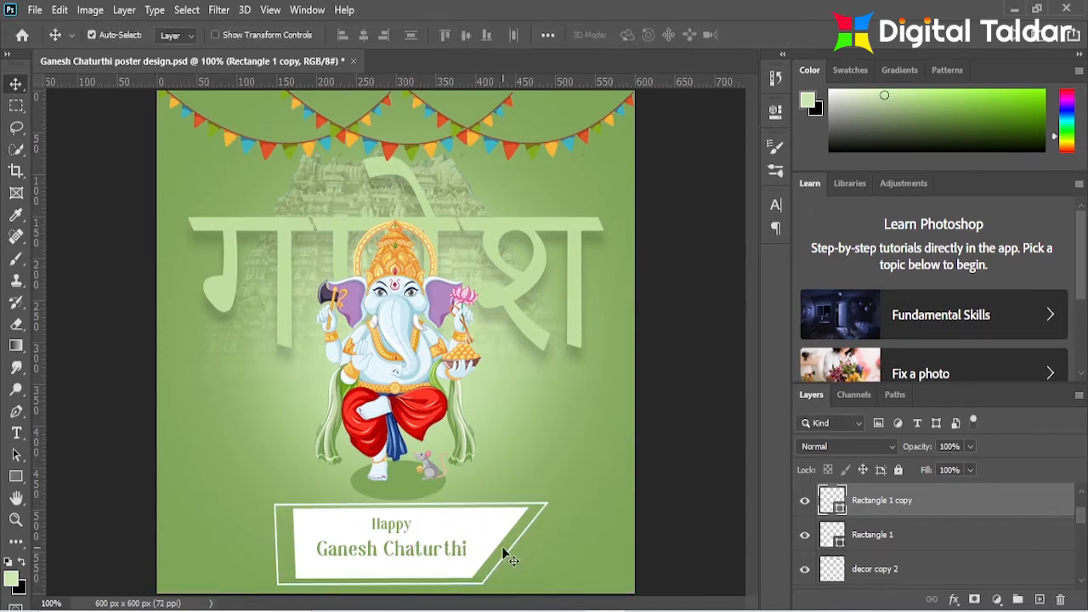
- Shift the outline slightly right and narrow it to about 94% width so its margin around the banner is even
key("ctrl+t")
left_click_drag(457, 548, 470, 548)
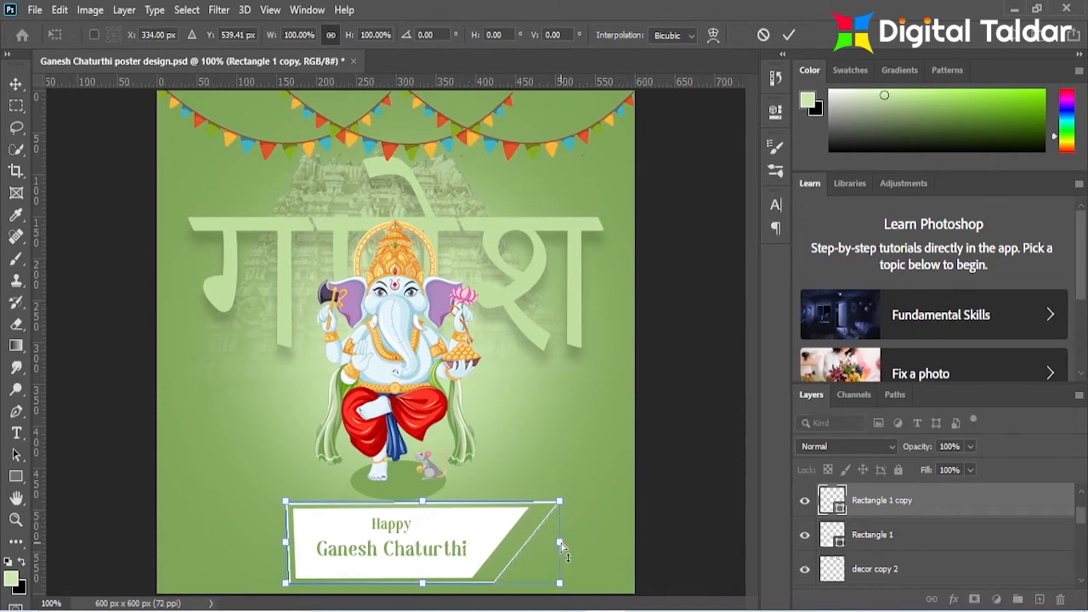
left_click_drag(559, 542, 543, 541)
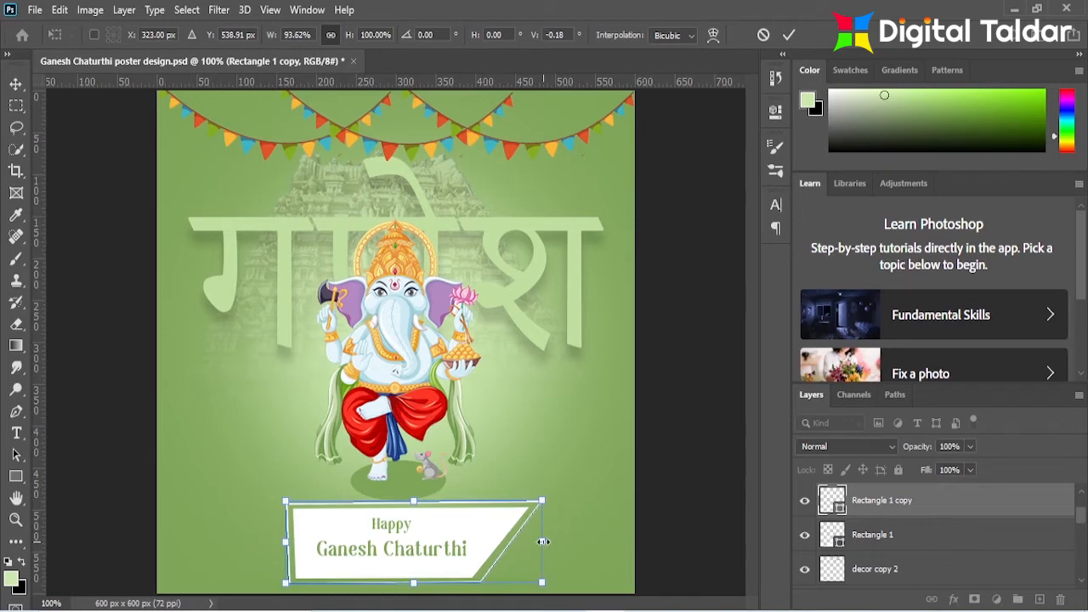
left_click(789, 35)
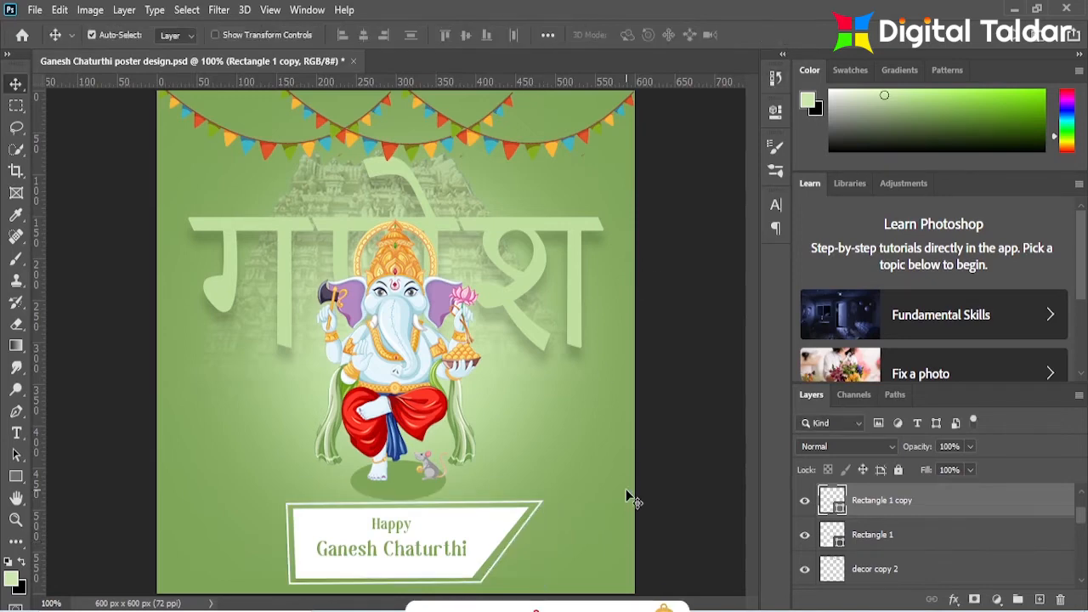
- Open the pngegg (18) image from Downloads and erase the flowers along its upper edge
left_click(35, 10)
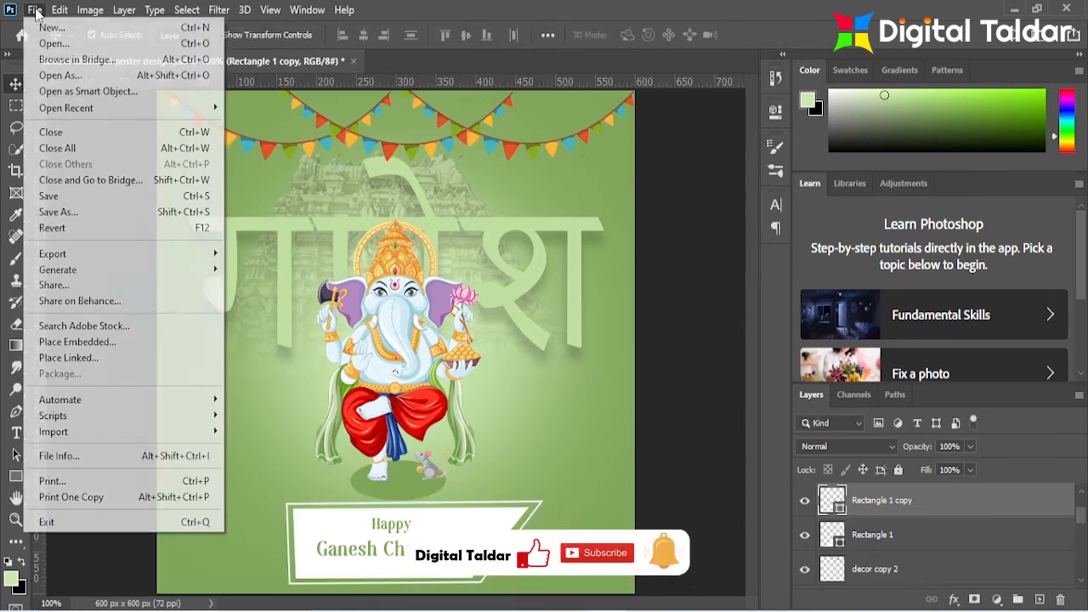
left_click(38, 41)
left_click(364, 180)
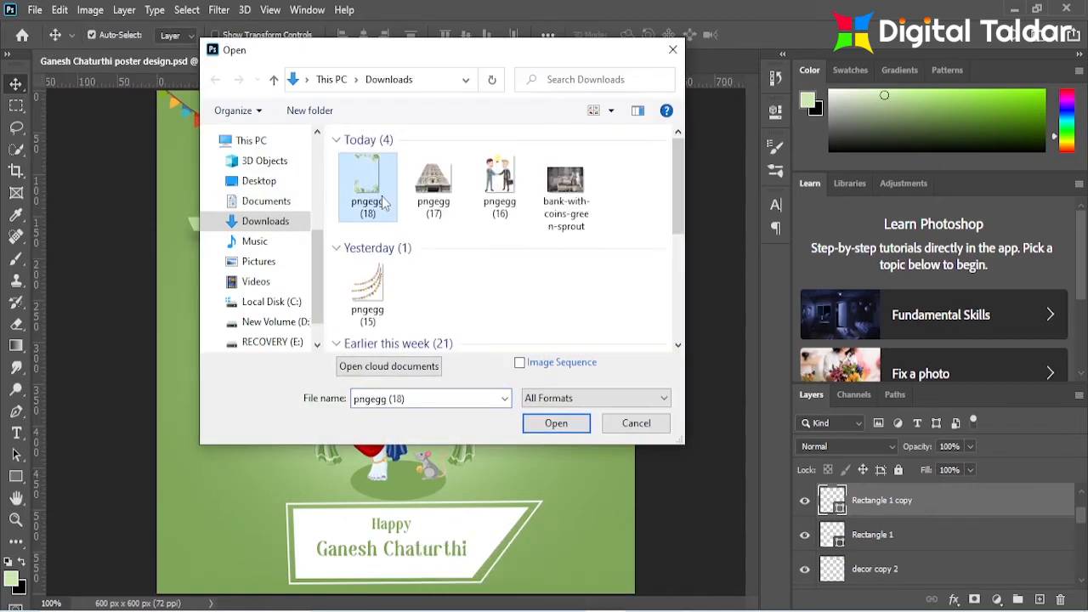
left_click(556, 423)
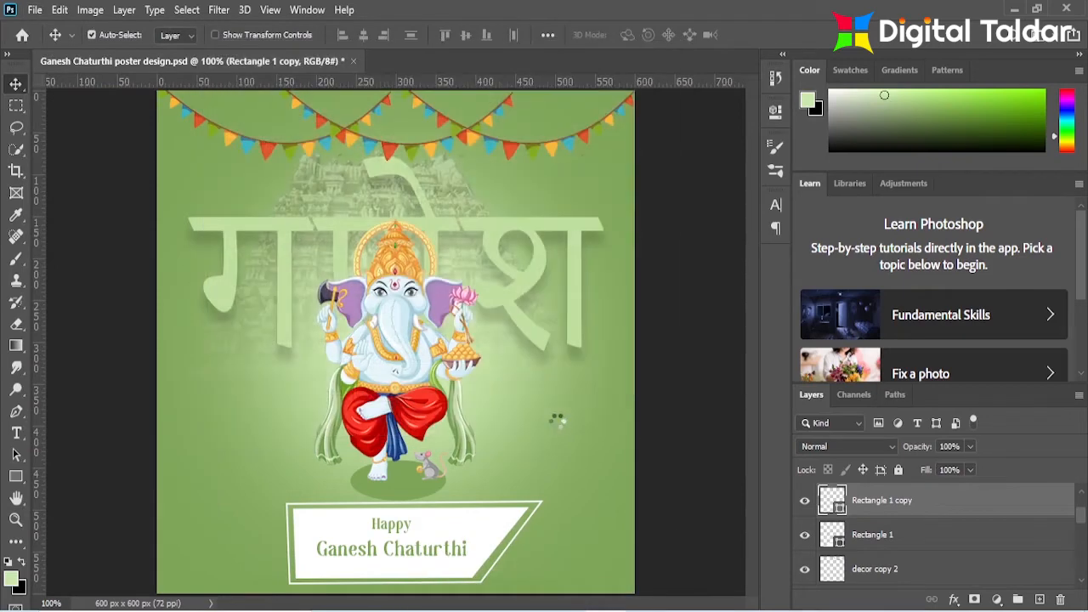
left_click(16, 323)
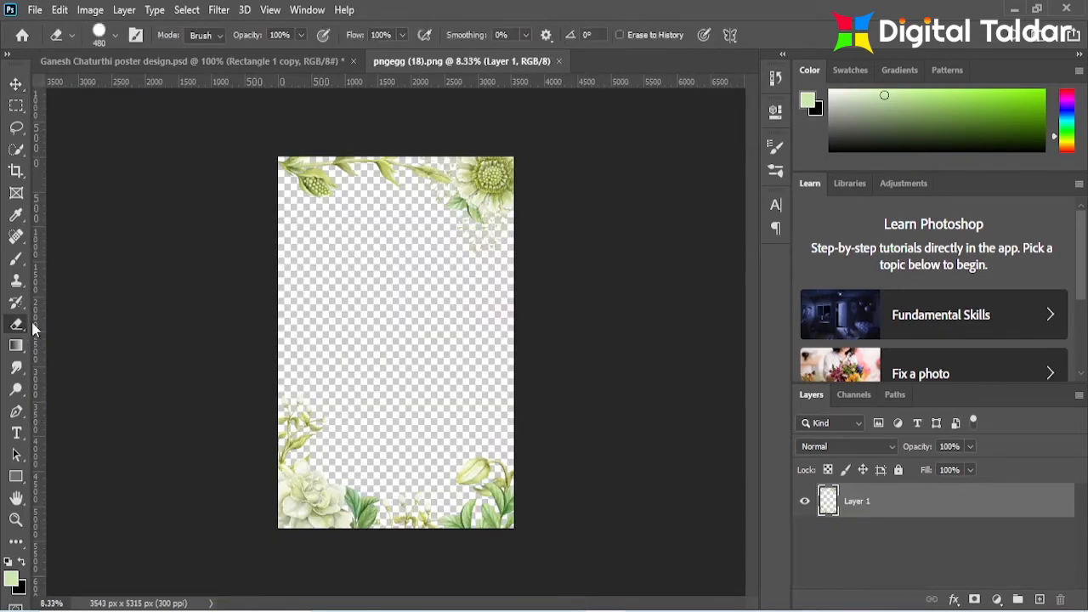
mouse_move(276, 163)
left_mouse_down()
mouse_move(351, 198)
mouse_move(351, 173)
mouse_move(512, 171)
mouse_move(445, 202)
mouse_move(525, 214)
left_mouse_up()
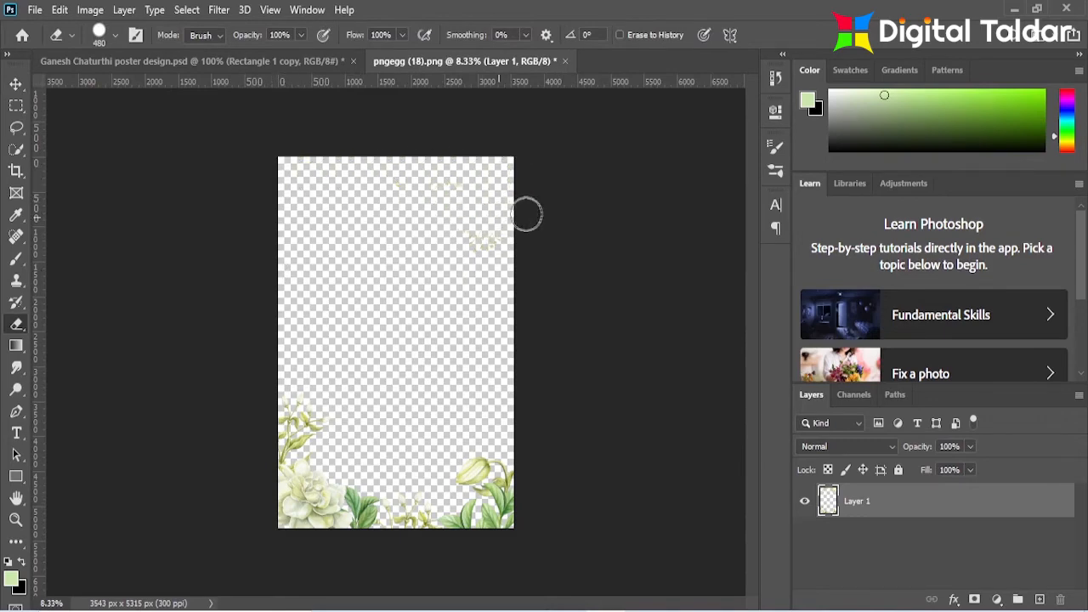
- Copy the remaining flowers into the Ganesh Chaturthi poster and close the flower image without saving
left_click(16, 83)
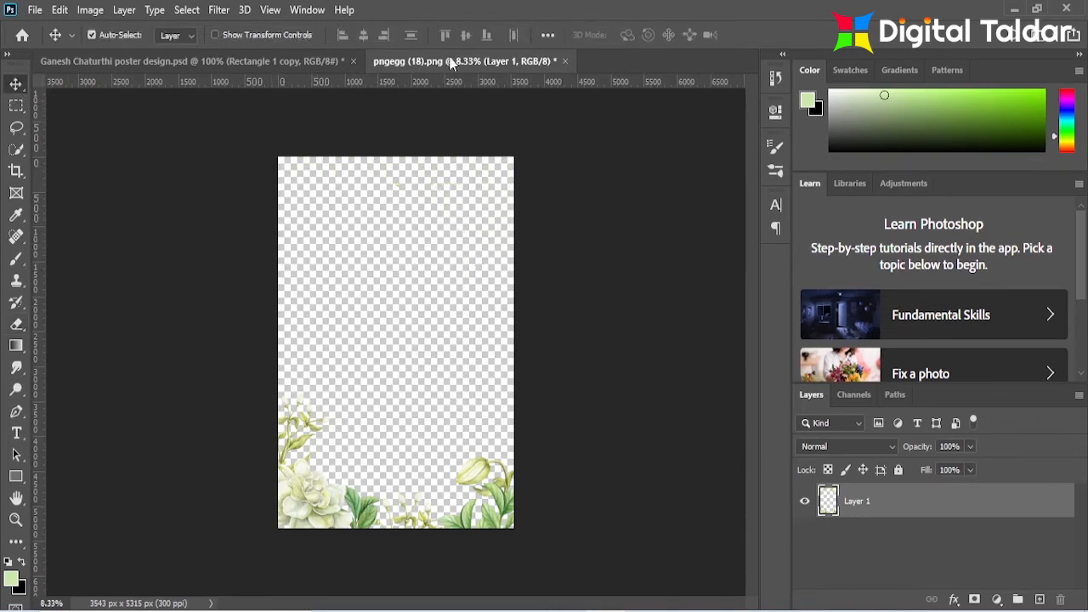
left_click_drag(454, 61, 709, 138)
left_click_drag(671, 500, 476, 374)
left_click(871, 140)
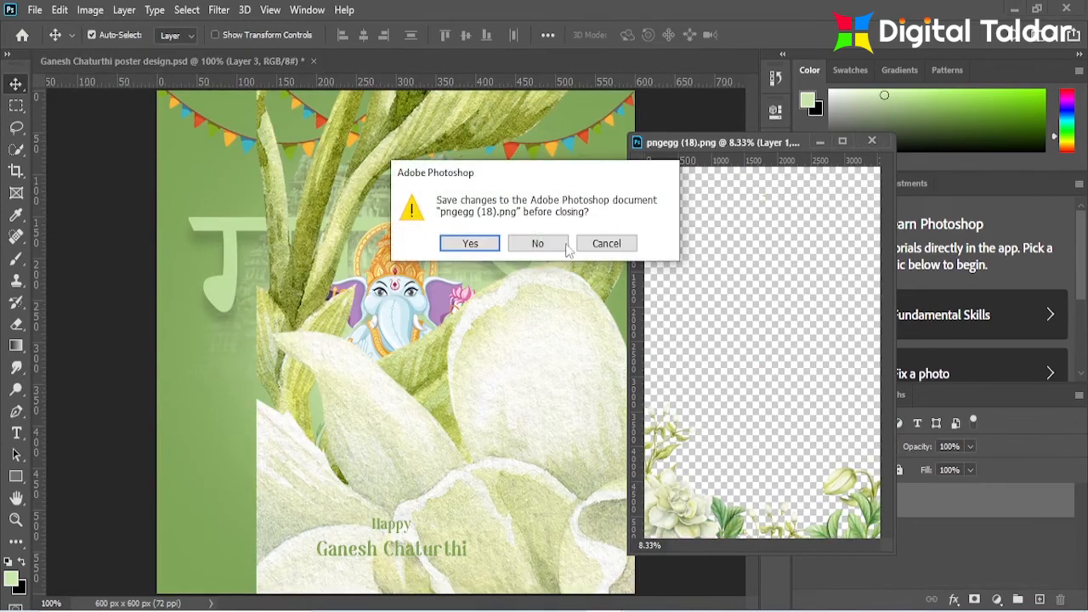
left_click(535, 245)
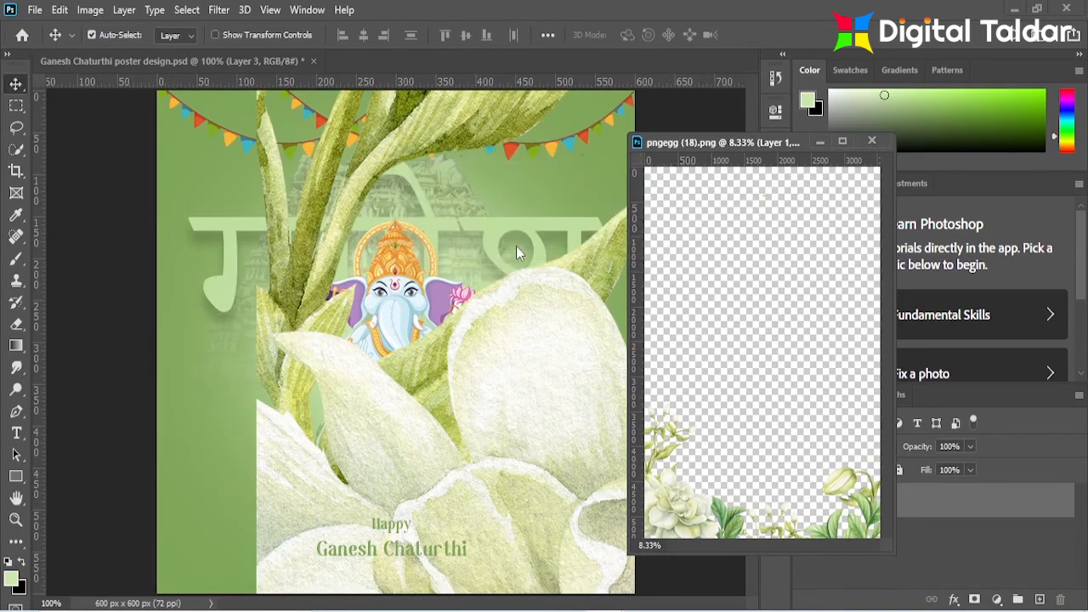
- Scale the flower layer down to about 12% and place it against the poster's left and bottom edges
key("ctrl+t")
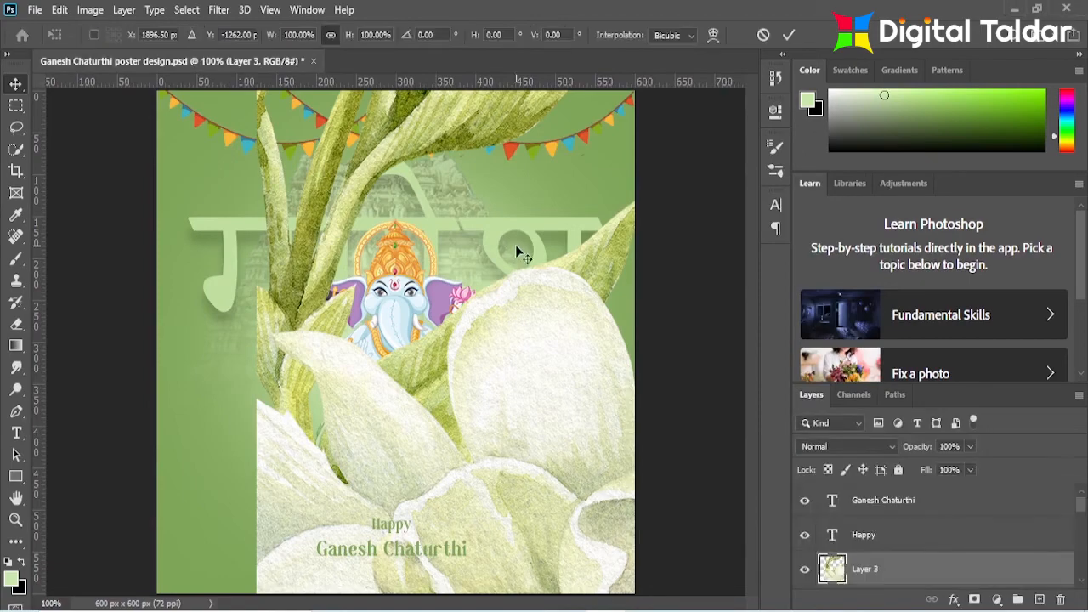
left_click_drag(270, 35, 251, 42)
left_click_drag(690, 281, 130, 379)
left_click_drag(438, 304, 116, 391)
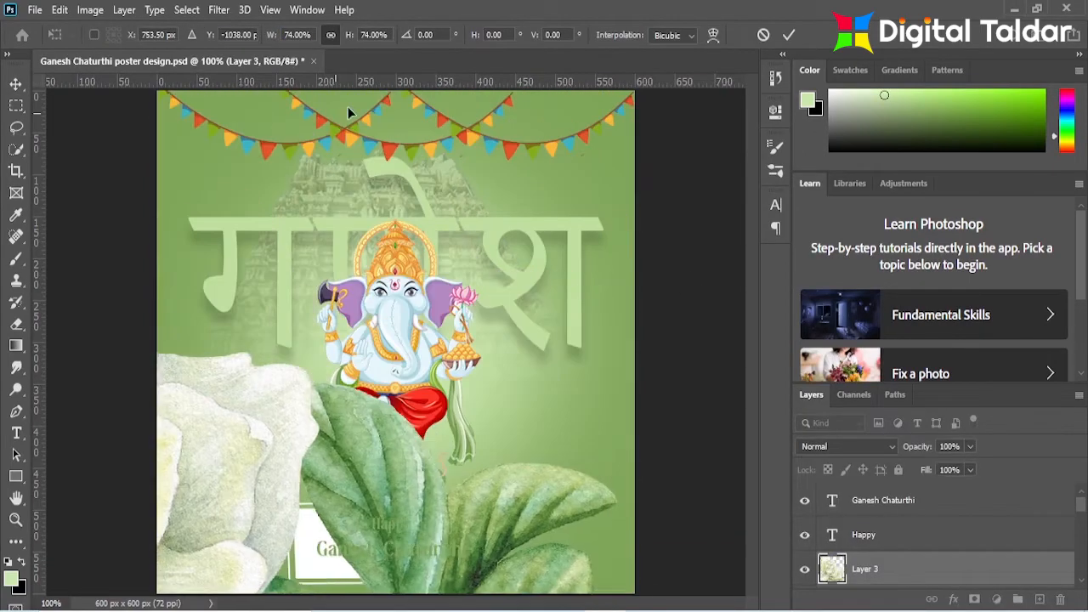
left_click_drag(350, 40, 333, 45)
left_click_drag(600, 153, 248, 444)
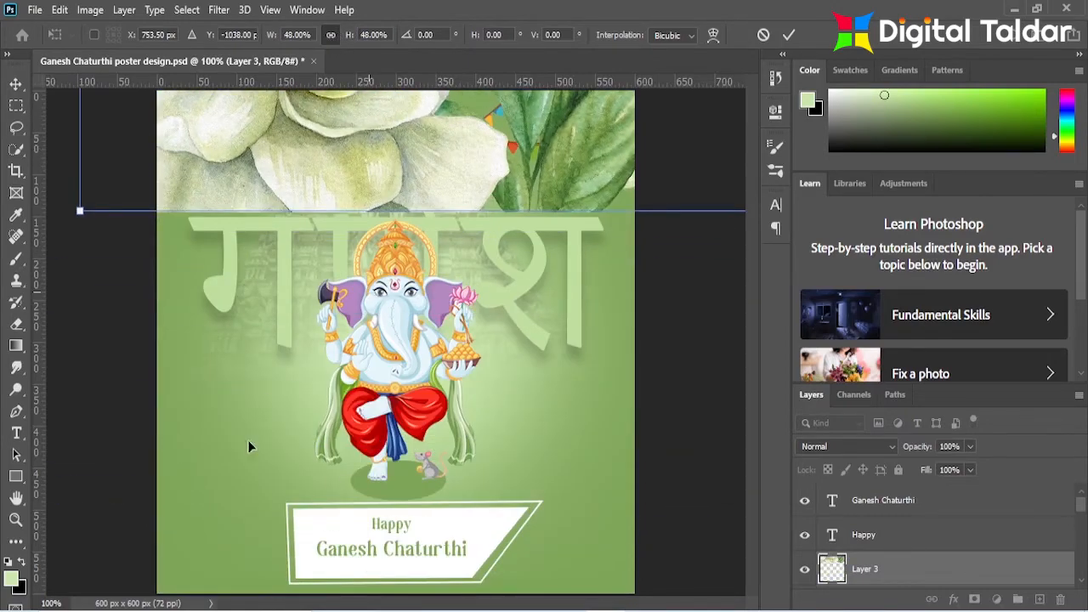
mouse_move(351, 41)
left_mouse_down()
mouse_move(337, 41)
mouse_move(357, 41)
left_mouse_up()
left_click_drag(301, 180, 476, 423)
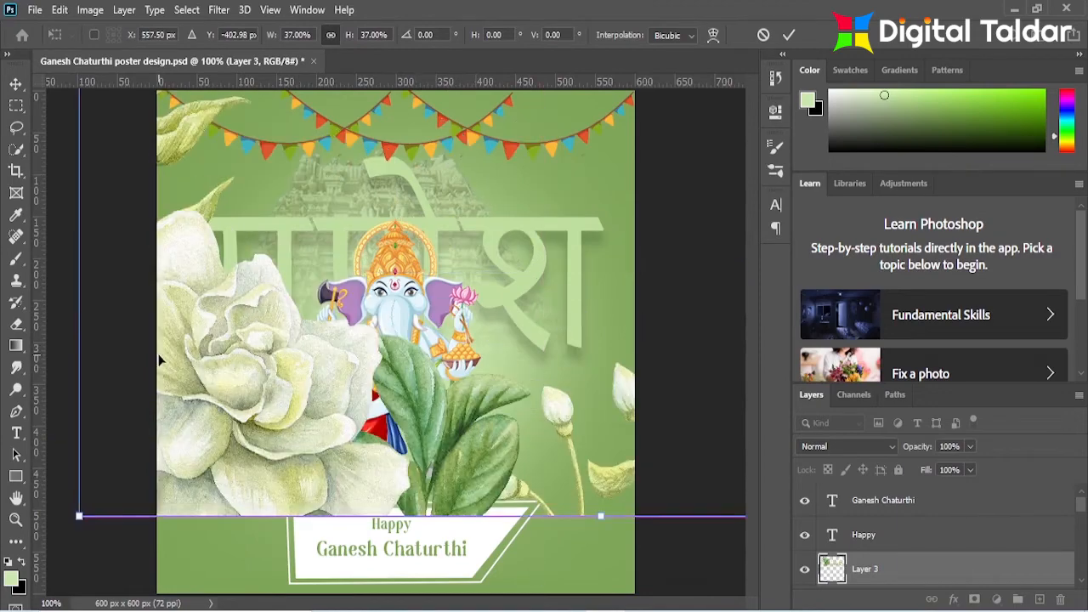
left_click_drag(78, 334, 441, 497)
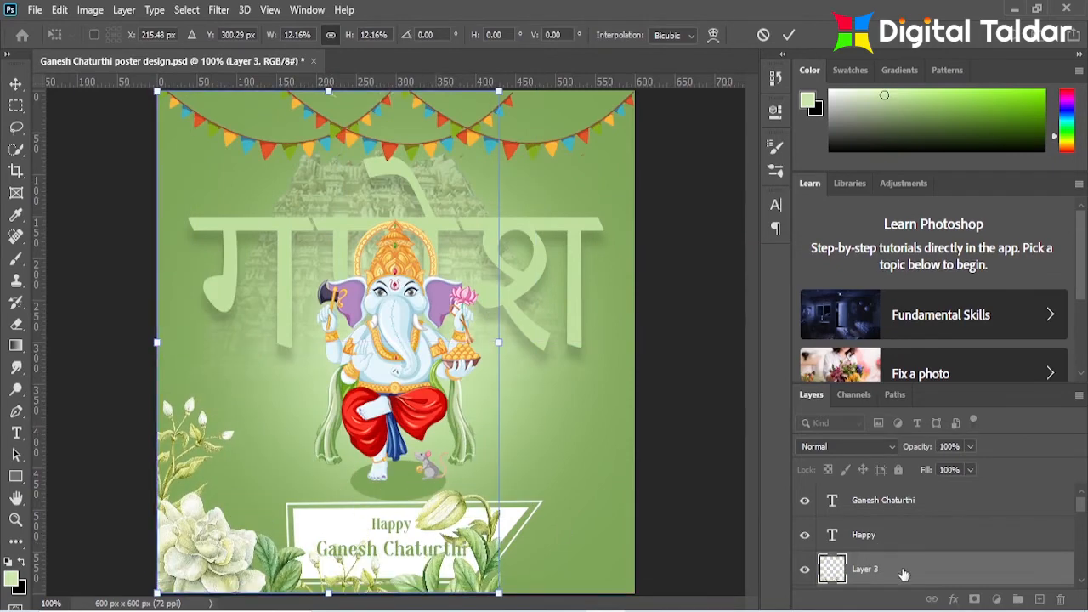
- Move the flower layer directly above Color Fill 1 and enlarge it to about 139% to span the poster's width
left_click_drag(904, 569, 901, 520)
key("ctrl+t")
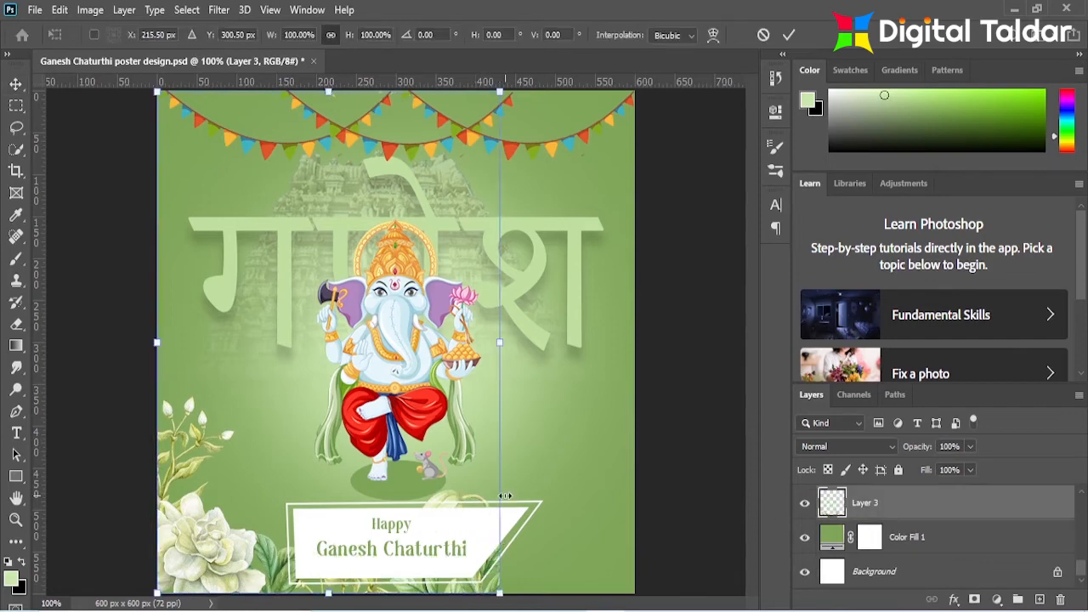
left_click_drag(505, 494, 636, 491)
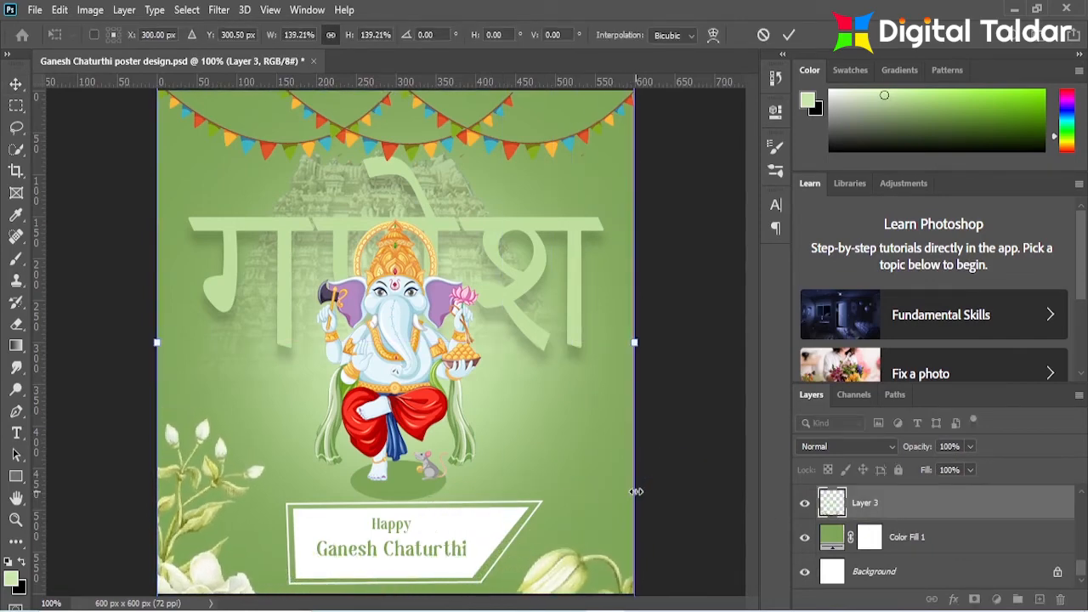
left_click(788, 34)
- Reposition the flowers higher so they fill both lower corners behind the greeting banner
left_click_drag(195, 525, 216, 576)
key("Left")
key("Left")
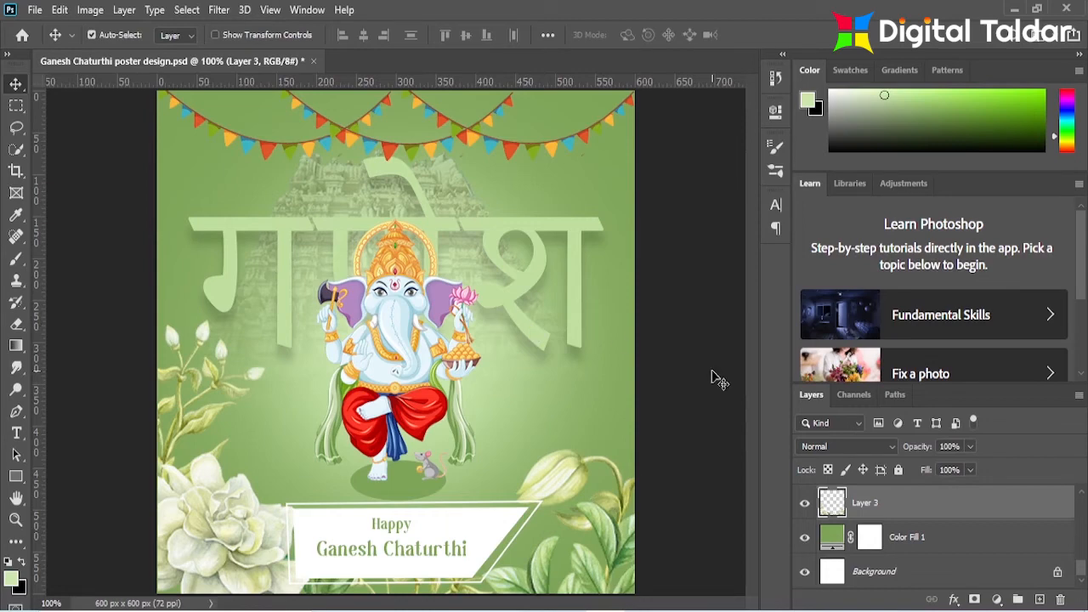
- Enlarge the Happy and Ganesh Chaturthi text layers together to about 119% and nudge them slightly left within the white banner
left_click(410, 477)
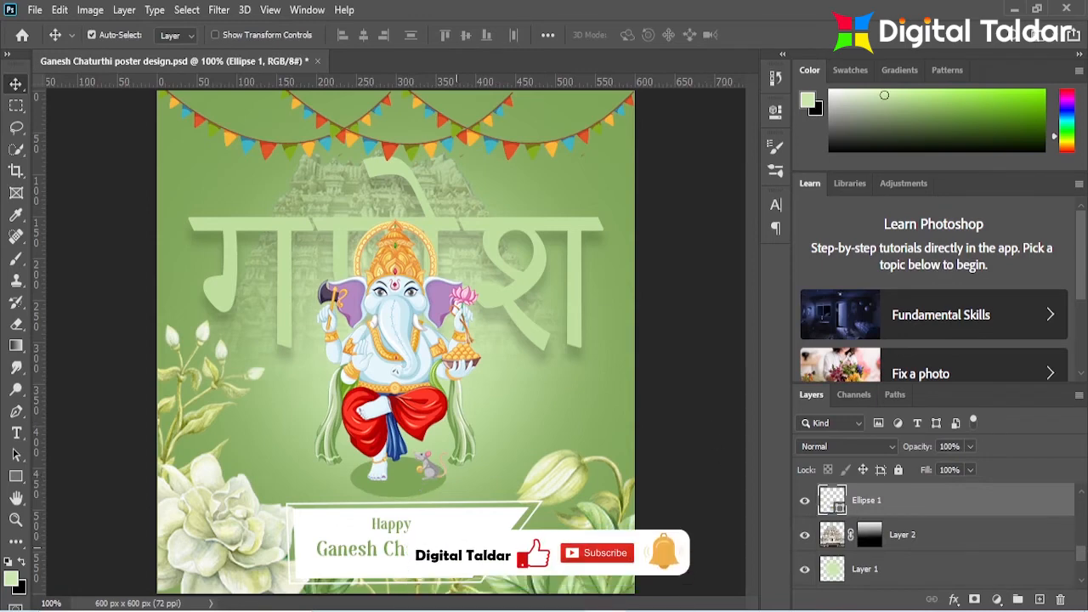
left_click(456, 547)
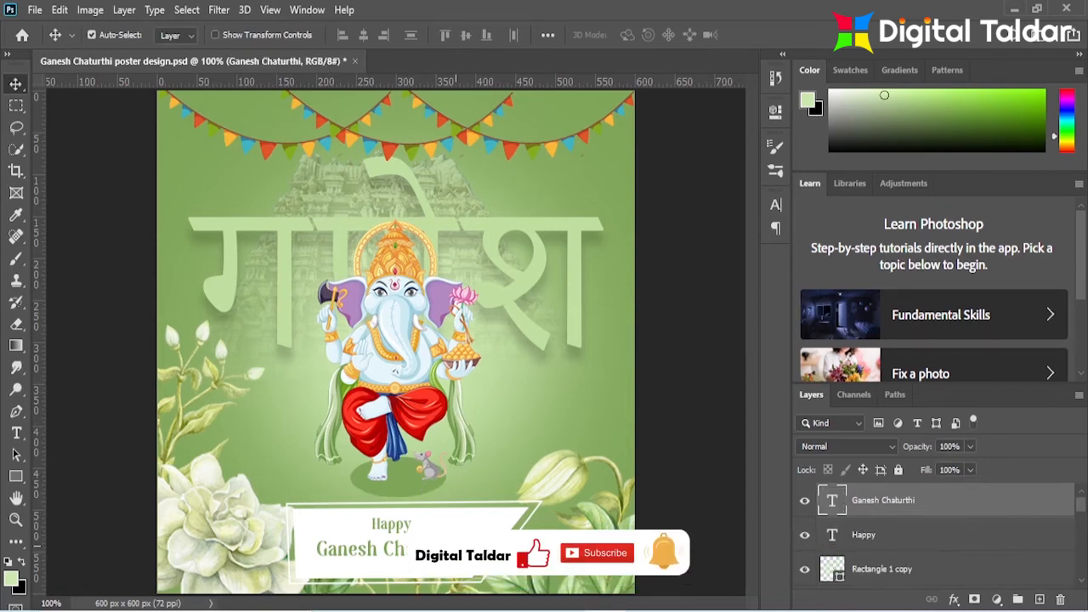
left_click(890, 537, "shift")
key("ctrl+t")
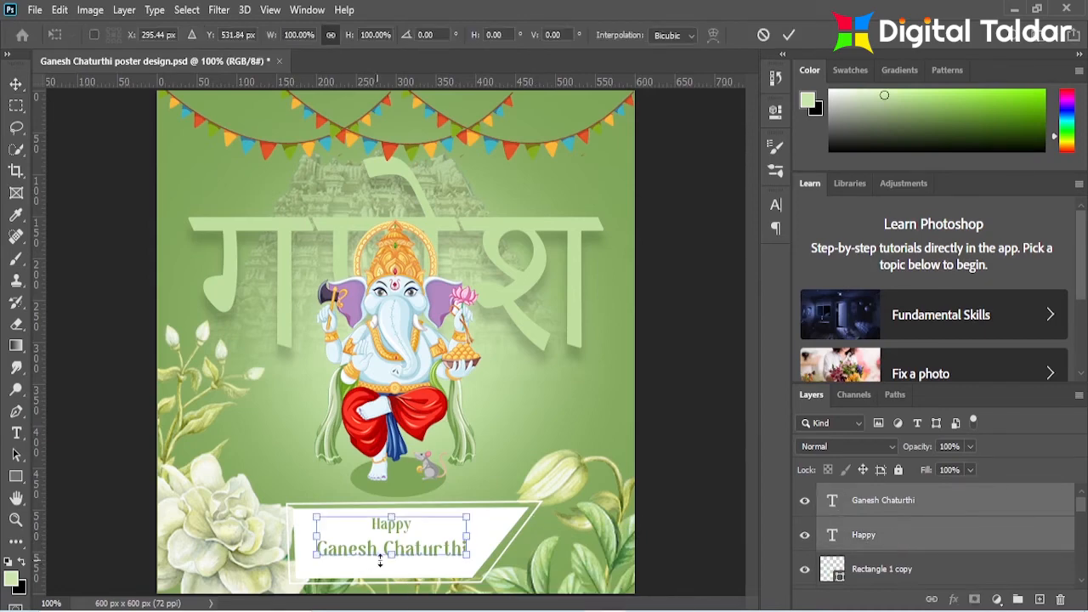
left_click_drag(391, 554, 395, 536)
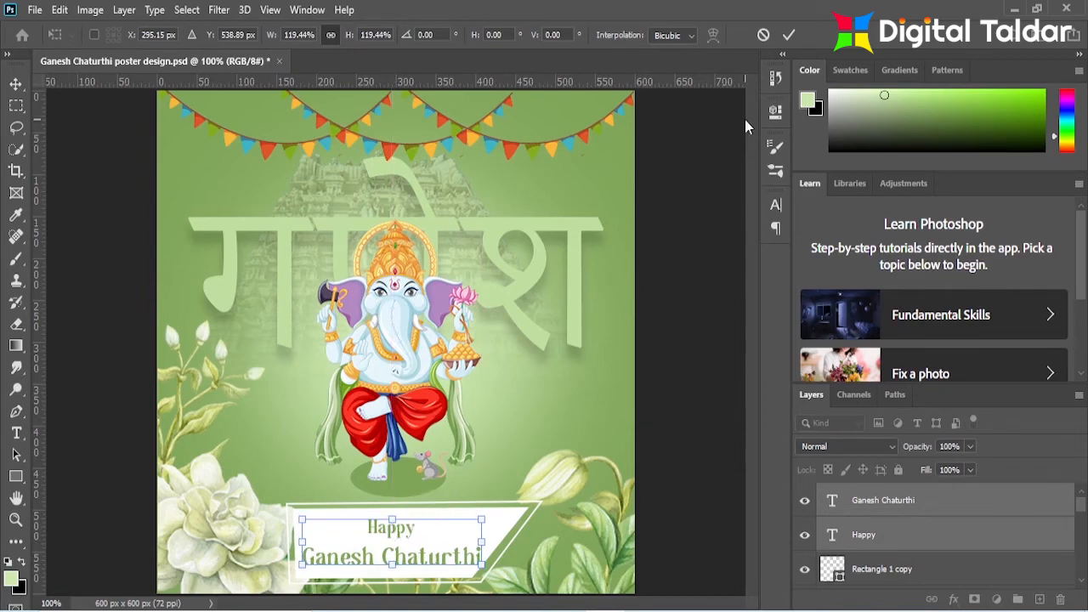
left_click(787, 36)
key("Left")
key("Left")
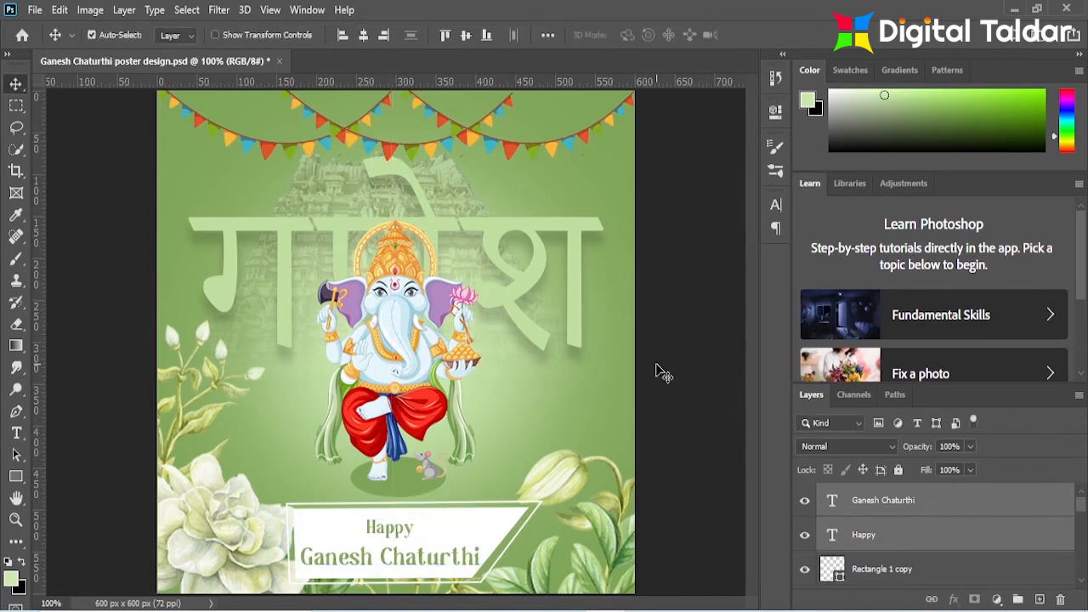
- Add a Multiply drop shadow to the white banner shape with 16% opacity, 3 px distance, 10% spread and 10 px size
left_click(504, 513)
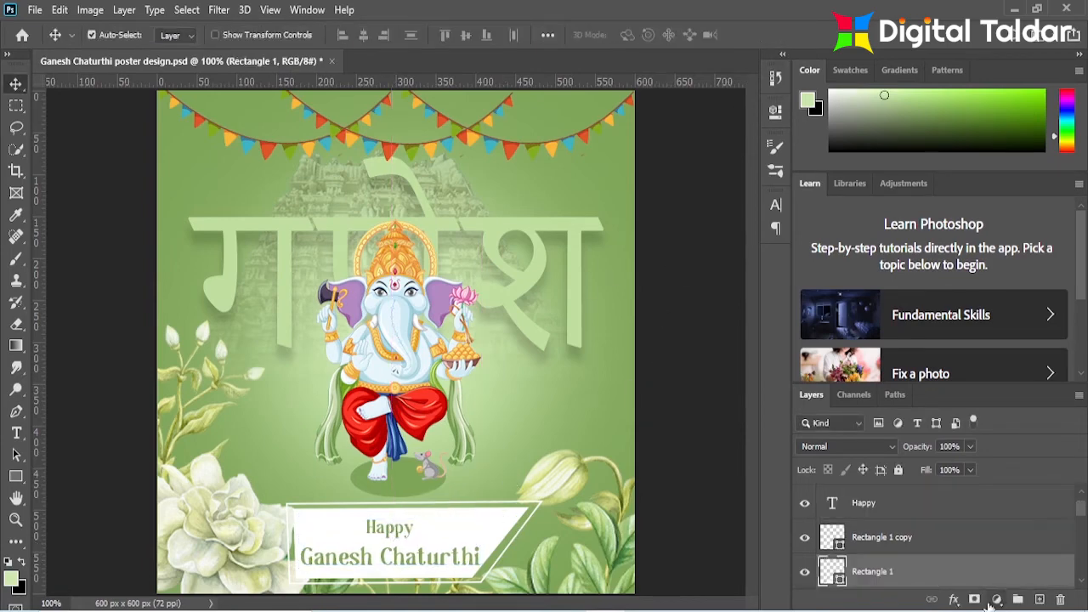
left_click(996, 599)
left_click(939, 574)
left_click(953, 599)
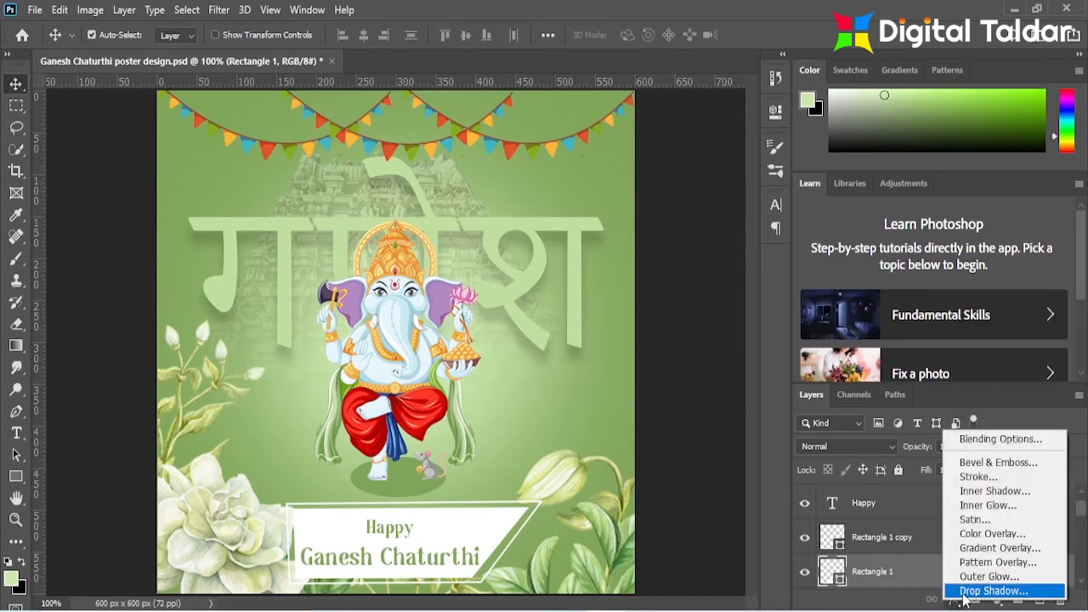
left_click(969, 588)
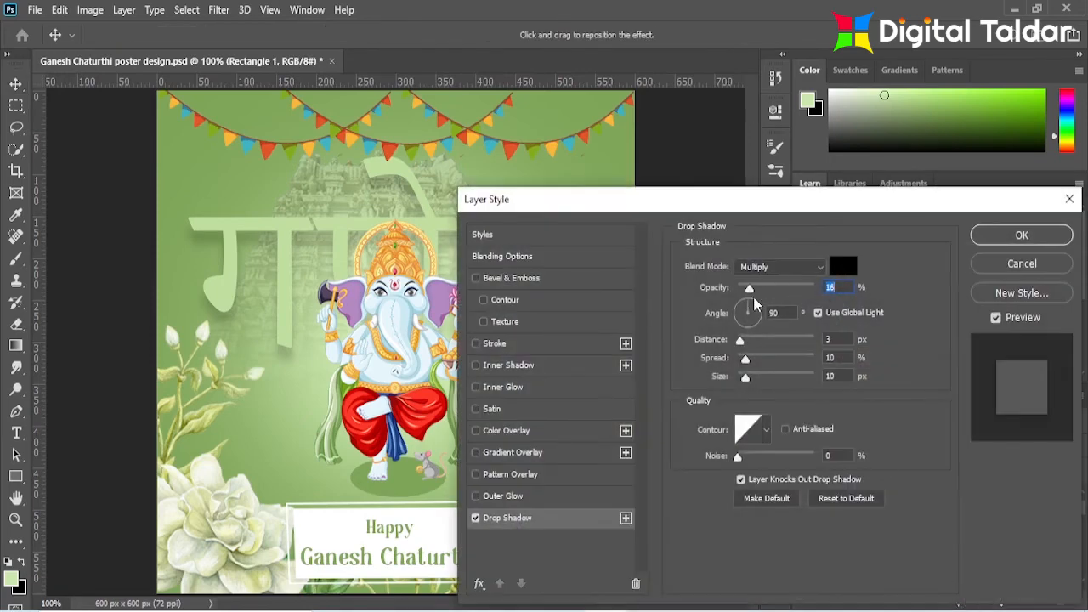
left_click(999, 240)
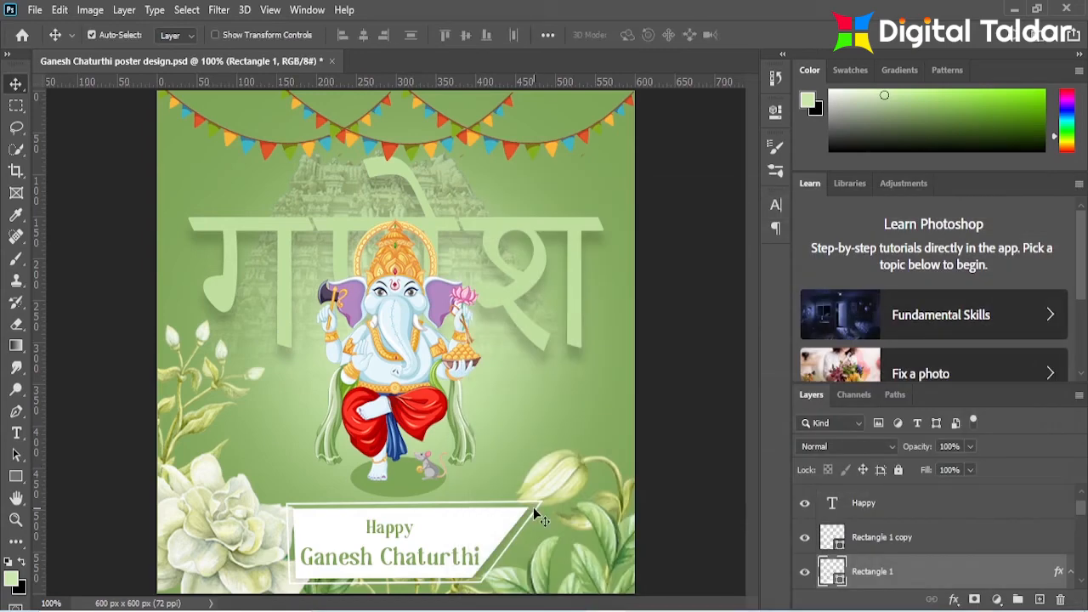
- Apply a drop shadow with 16% opacity, 90° angle, 3 px distance and 10 px size to the banner's outline shape
left_click(539, 507)
left_click(953, 599)
left_click(969, 589)
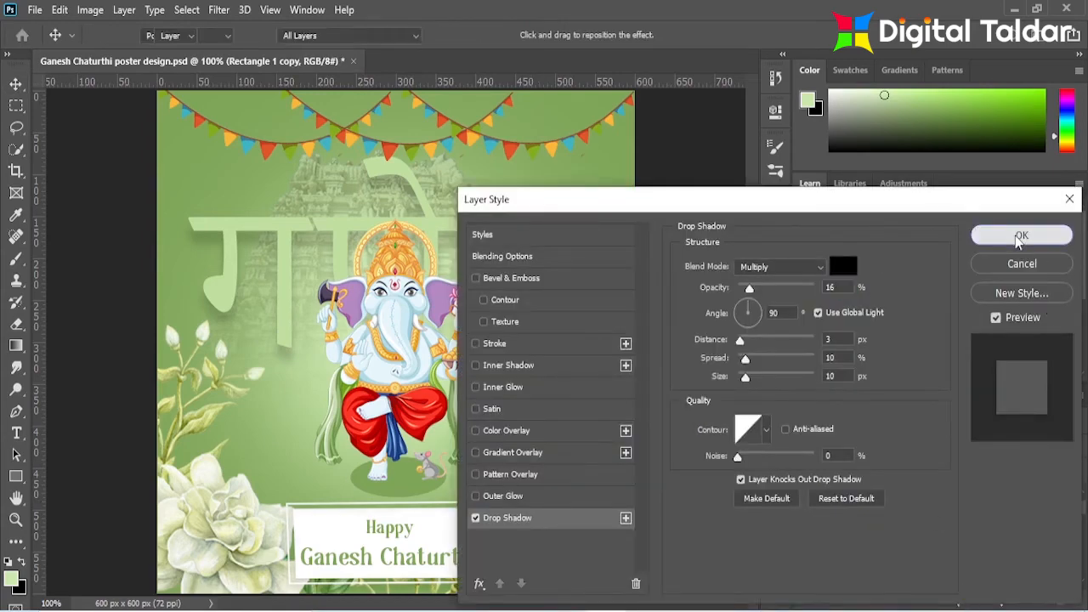
left_click(1019, 241)
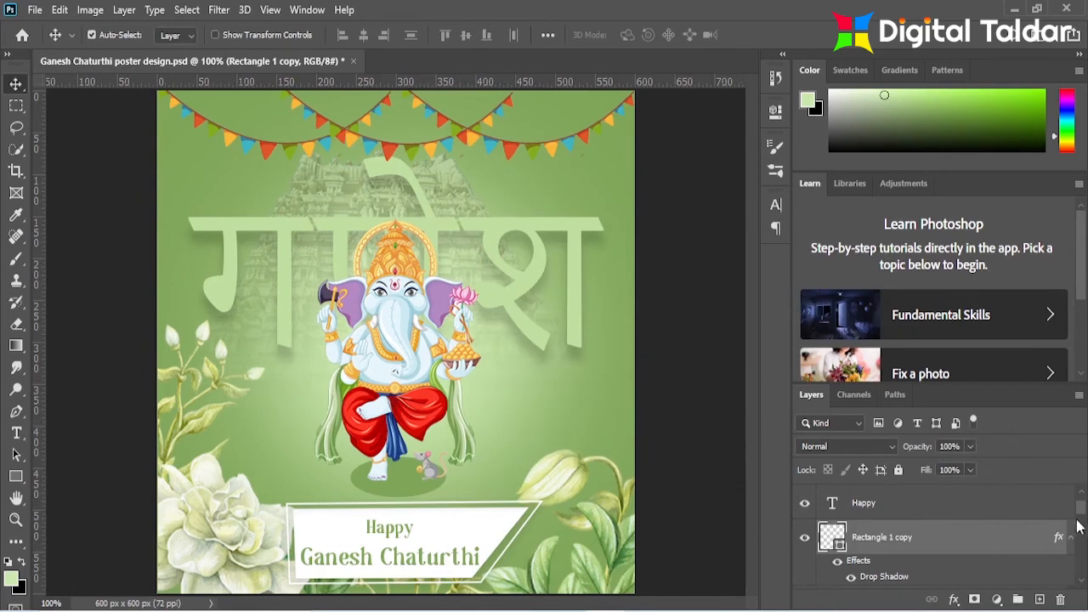
- Stamp all visible layers into a new merged layer above the Ganesh Chaturthi text layer
left_click_drag(1082, 511, 1083, 500)
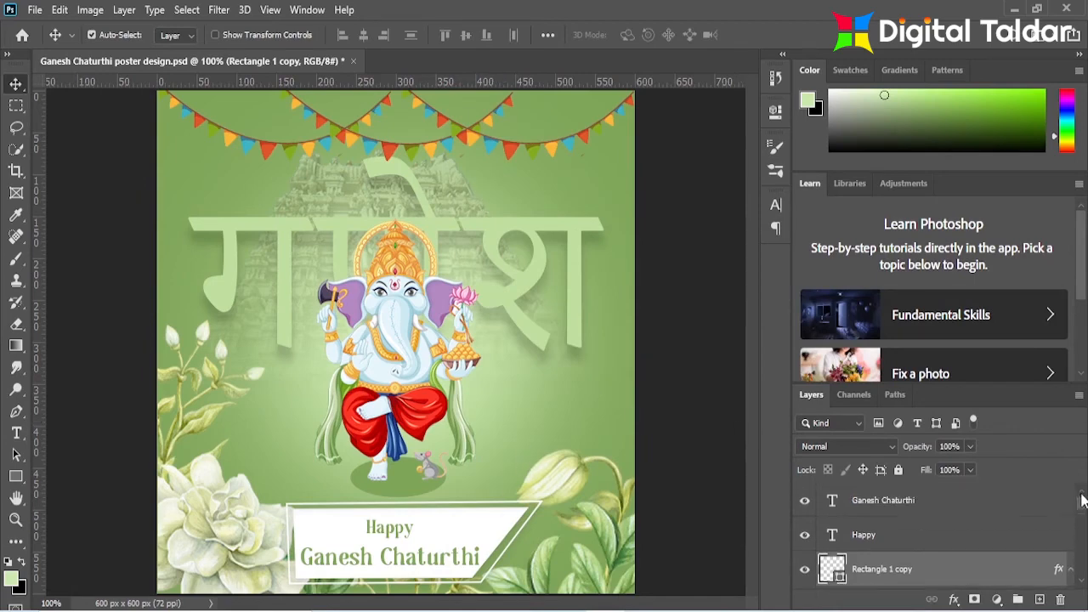
left_click(1013, 514)
key("ctrl+alt+shift+e")
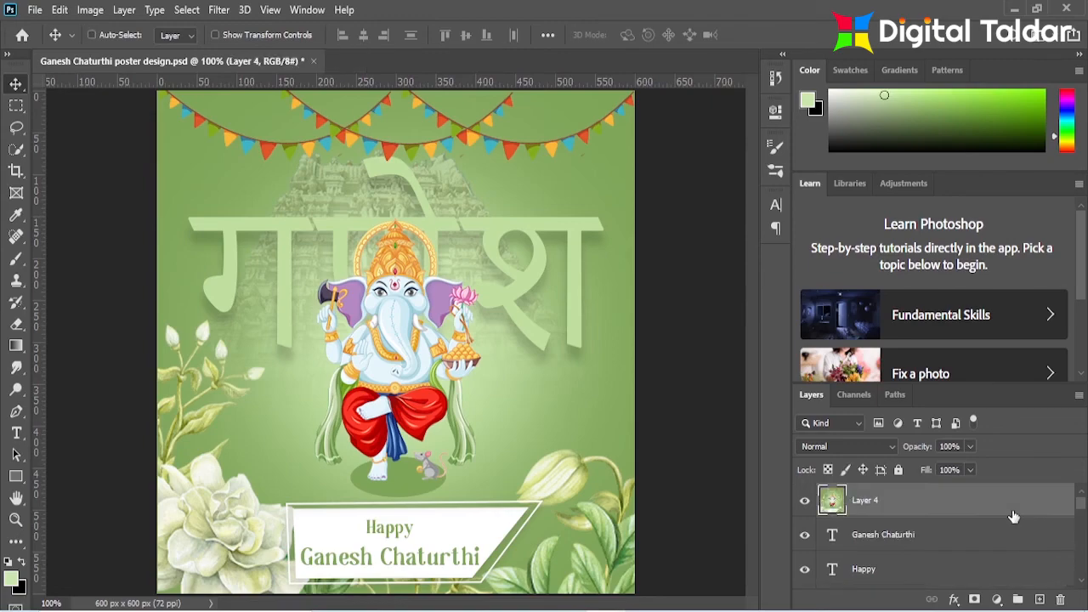
- Apply the Camera Raw Filter to the merged layer with Contrast +70, Shadows -28, Texture +43, Clarity +11 and Dehaze +11
left_click(219, 10)
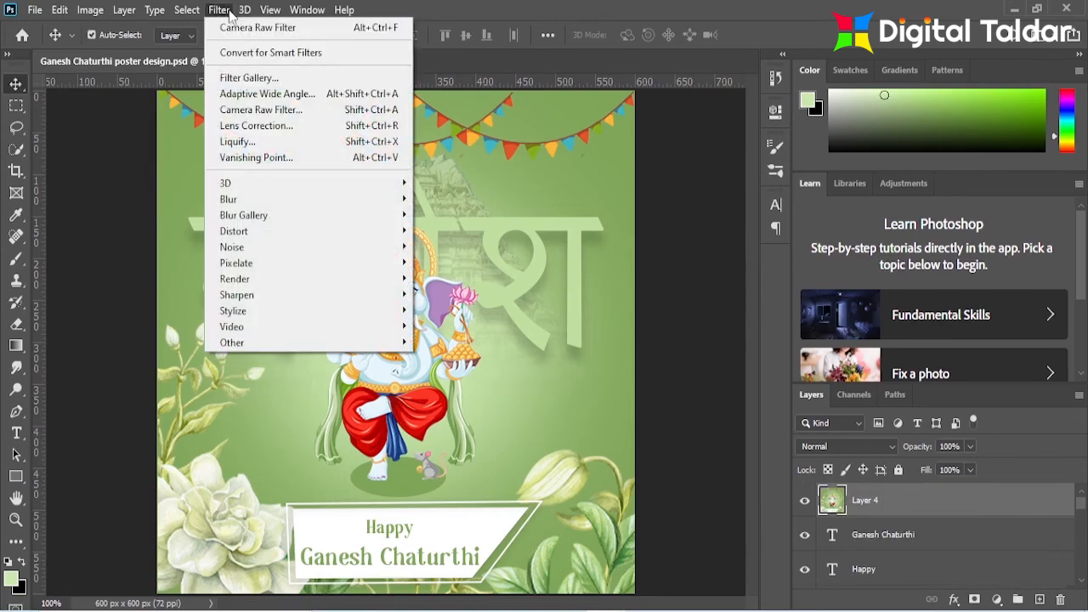
left_click(250, 110)
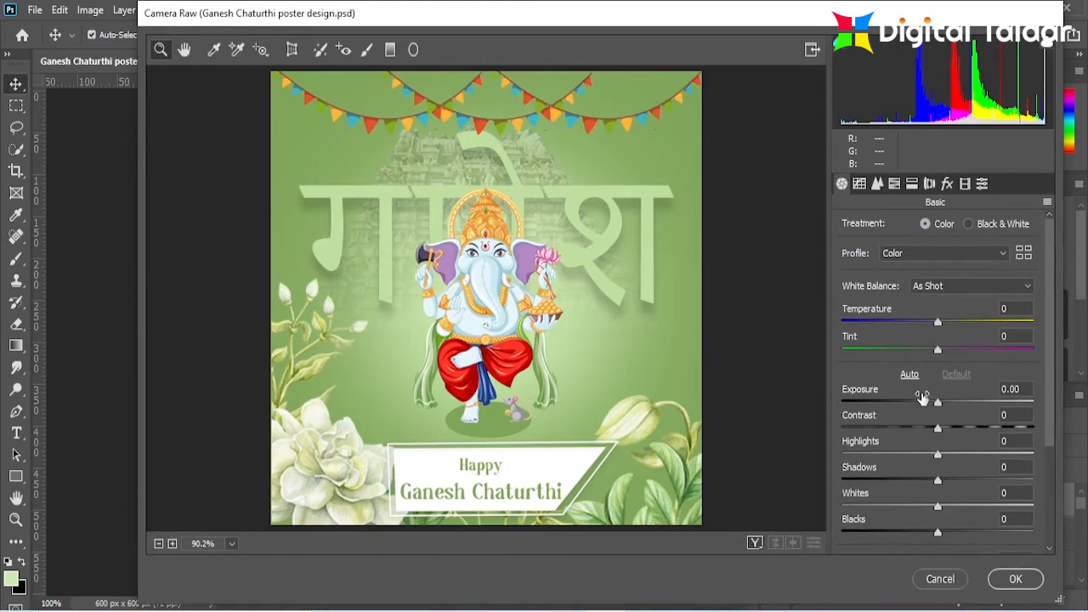
left_click_drag(937, 432, 1005, 425)
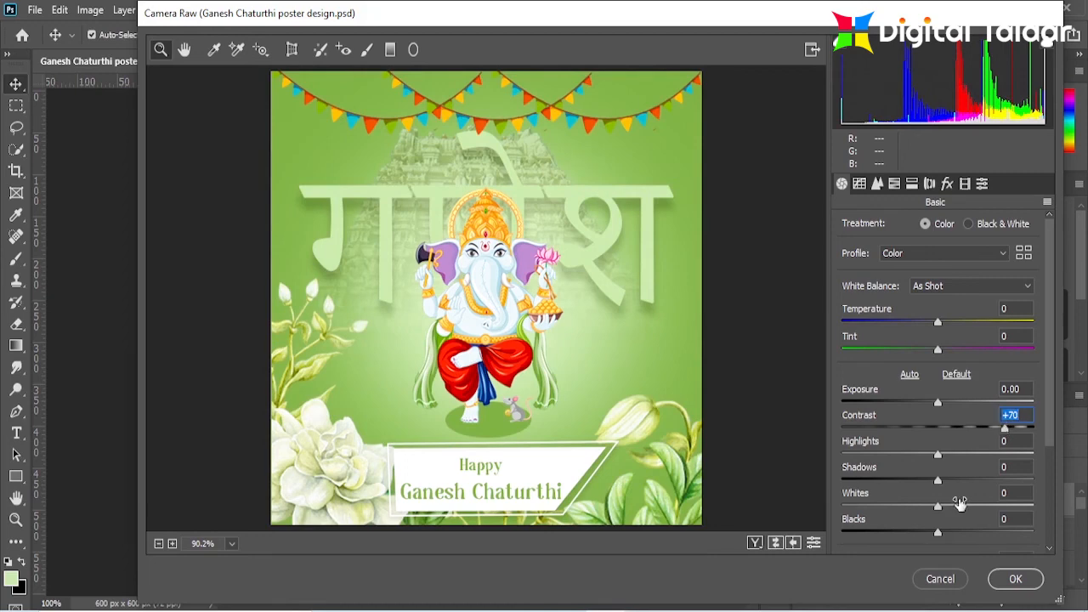
left_click_drag(937, 482, 909, 483)
scroll(1051, 363, "down", 5)
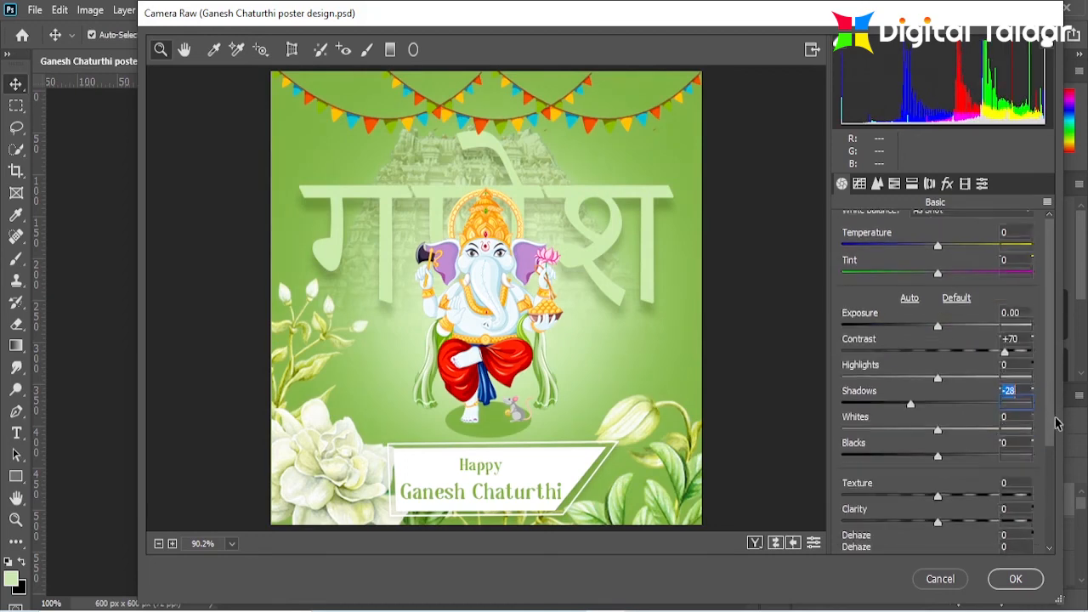
left_click_drag(937, 422, 950, 474)
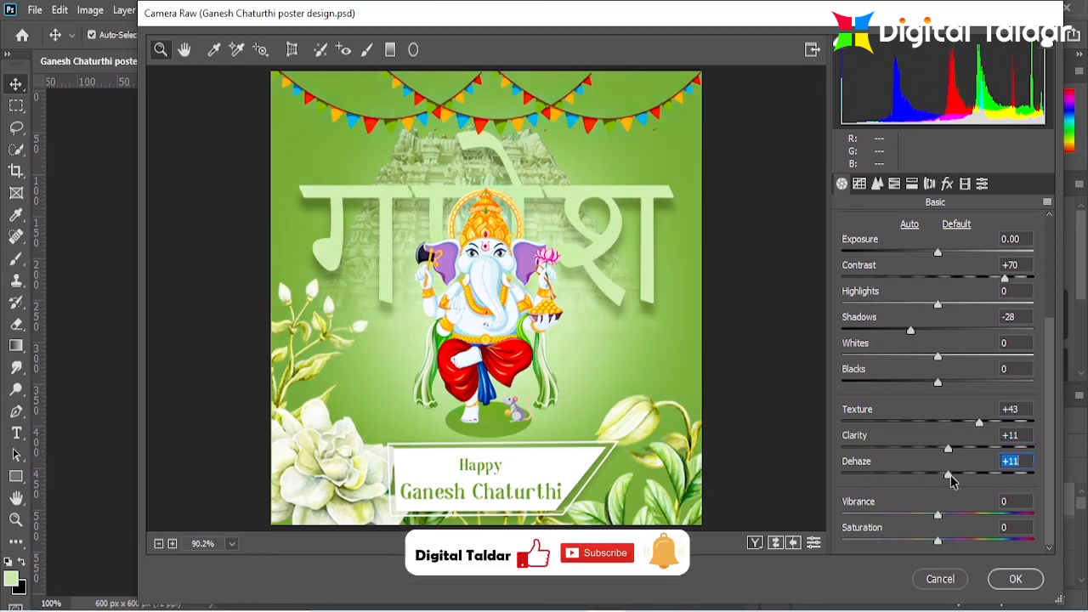
left_click(1013, 578)
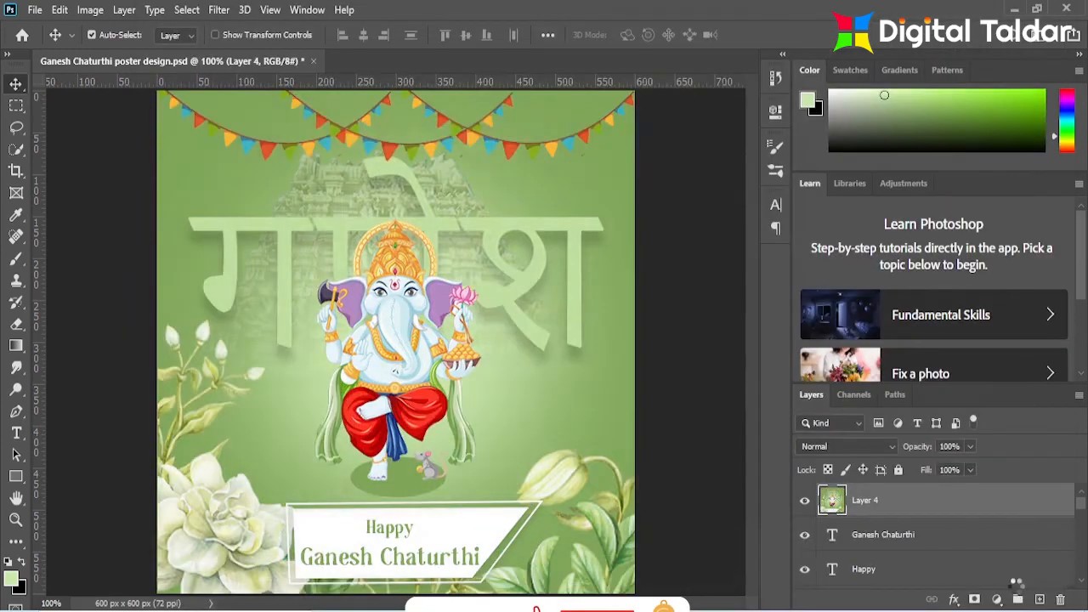